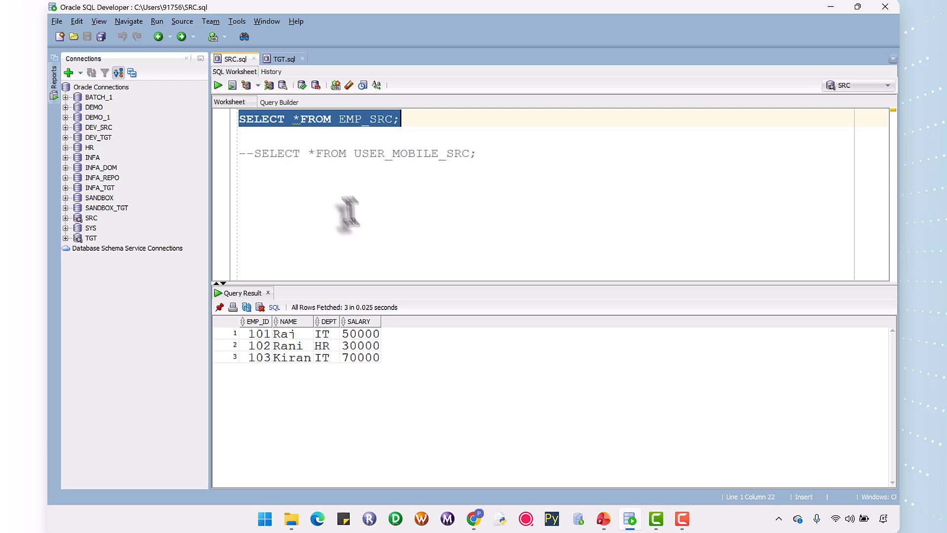
Run the SELECT query on EMP_TGT in the TGT.sql worksheet to view the target table's contents.
click(275, 58)
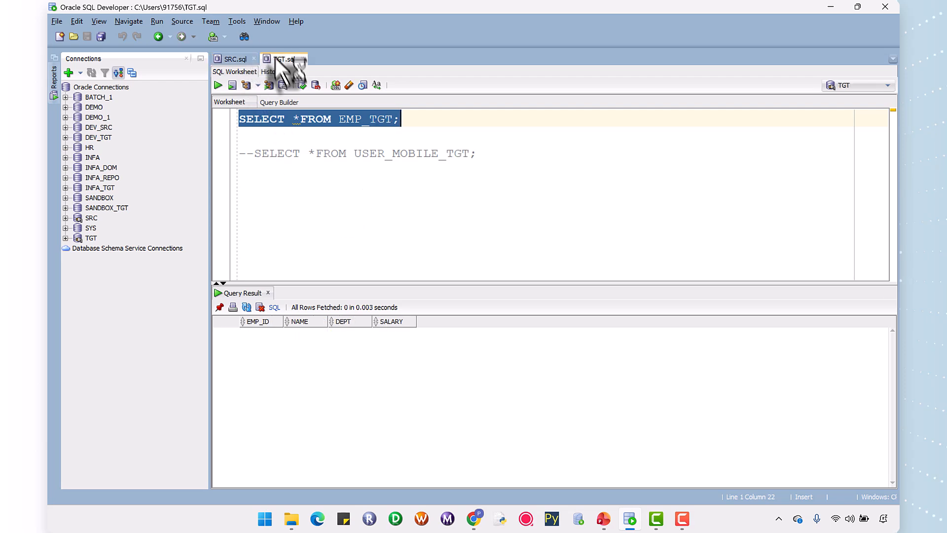
drag(406, 129, 244, 130)
click(416, 127)
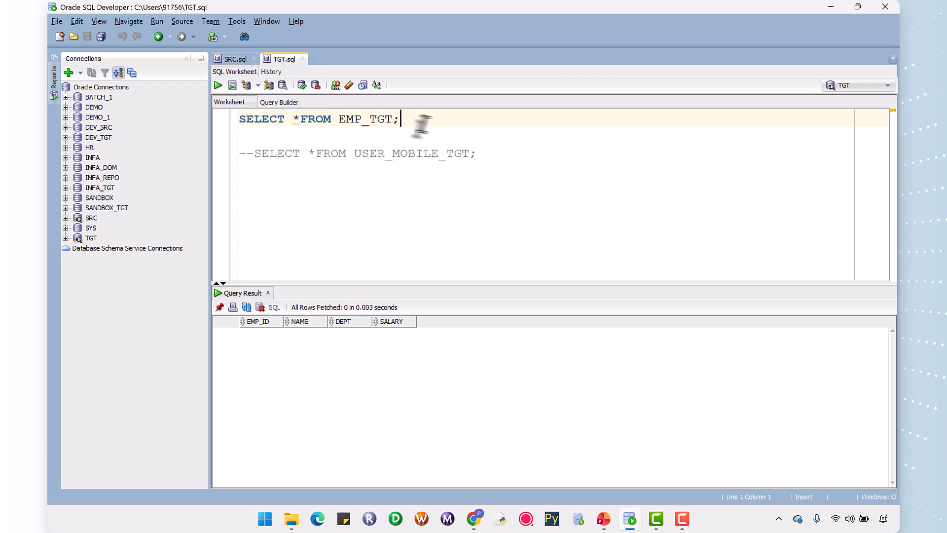
drag(422, 123, 238, 121)
click(218, 85)
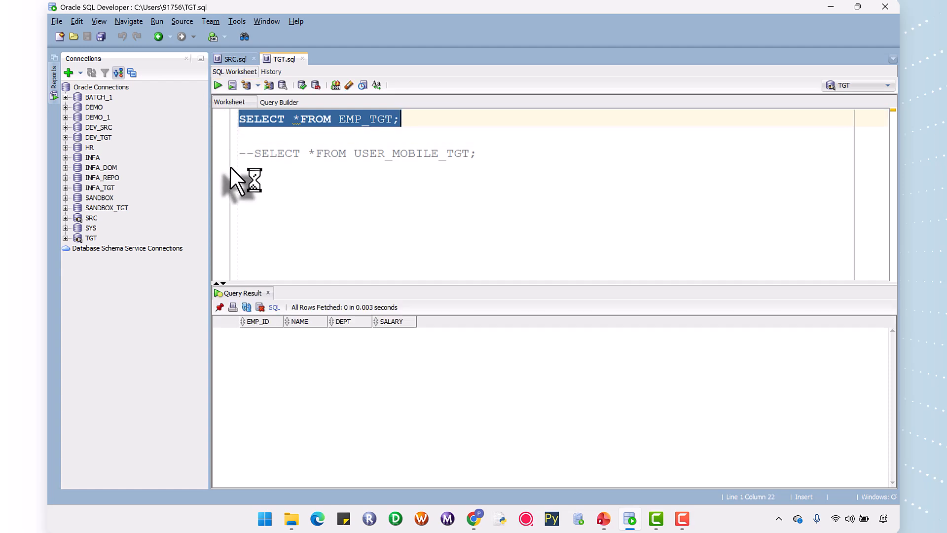
click(405, 120)
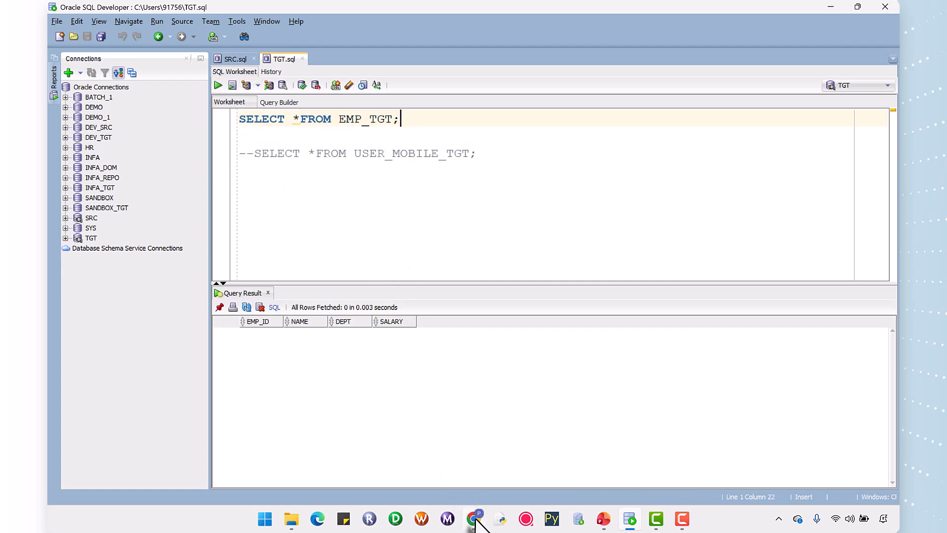
Switch to Informatica Data Integration in Chrome and create a new asset of type Mapping.
mouse_move(475, 519)
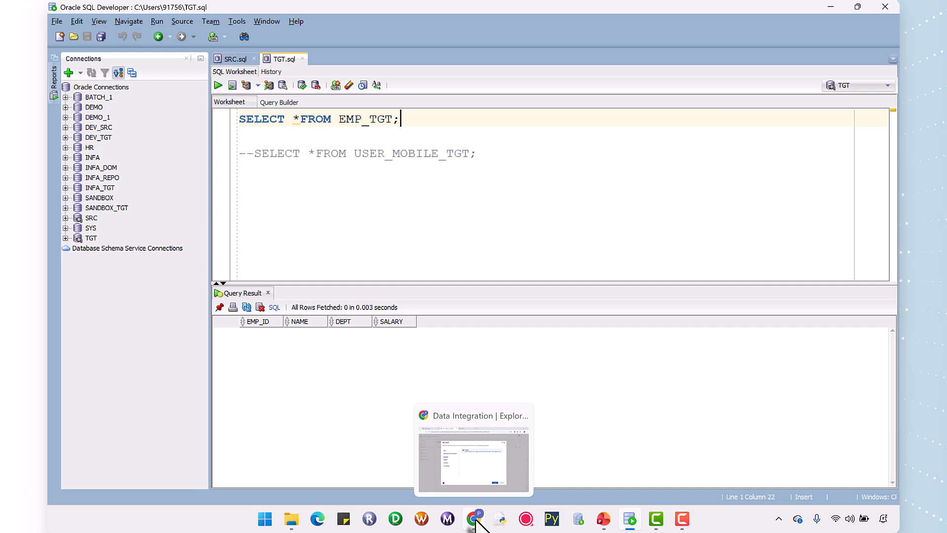
click(475, 519)
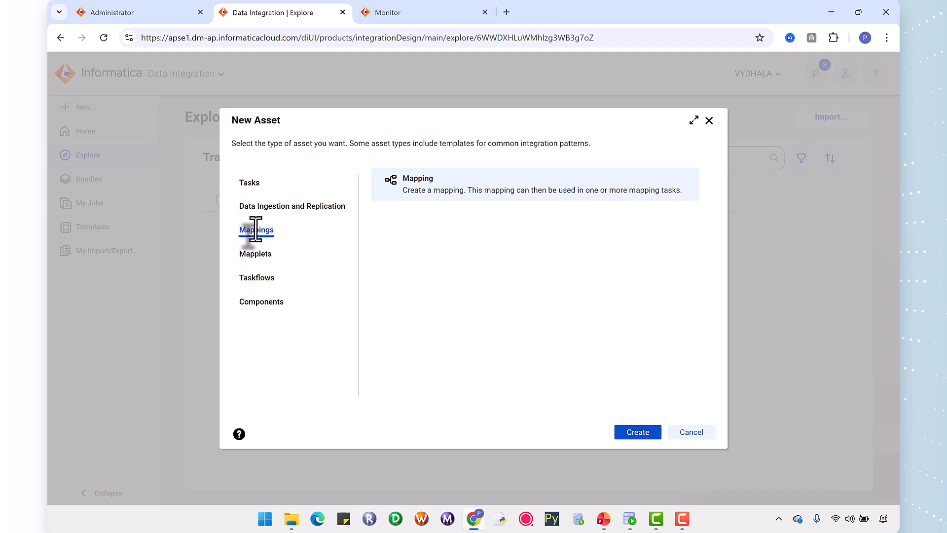
click(691, 433)
click(84, 106)
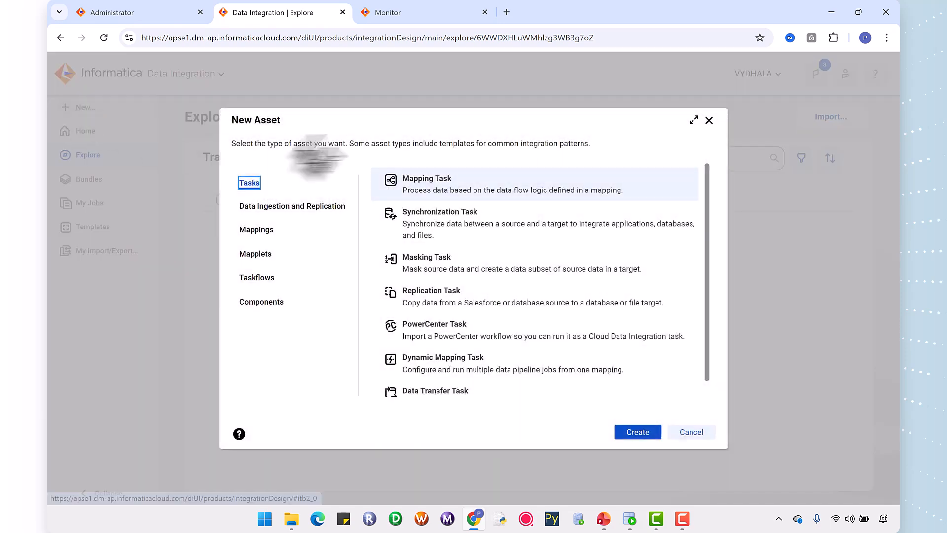
click(257, 232)
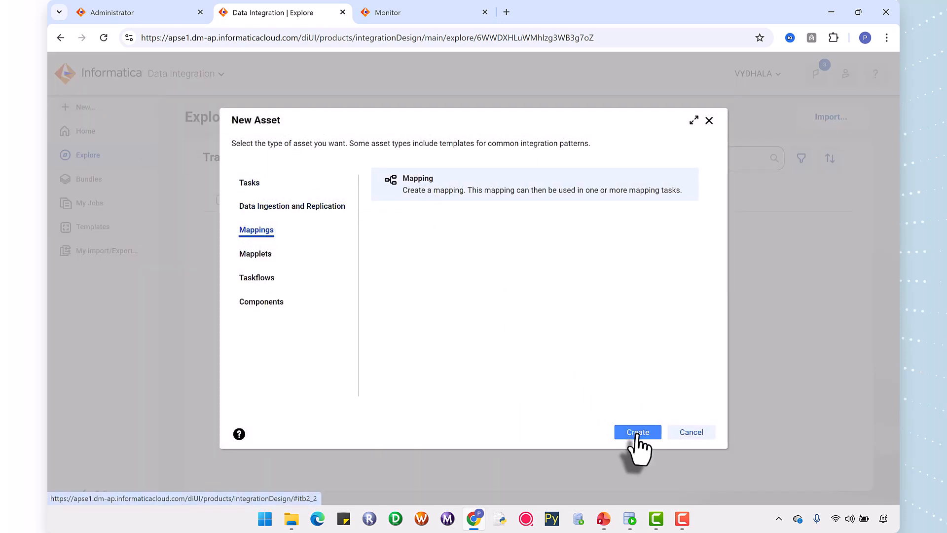
click(638, 434)
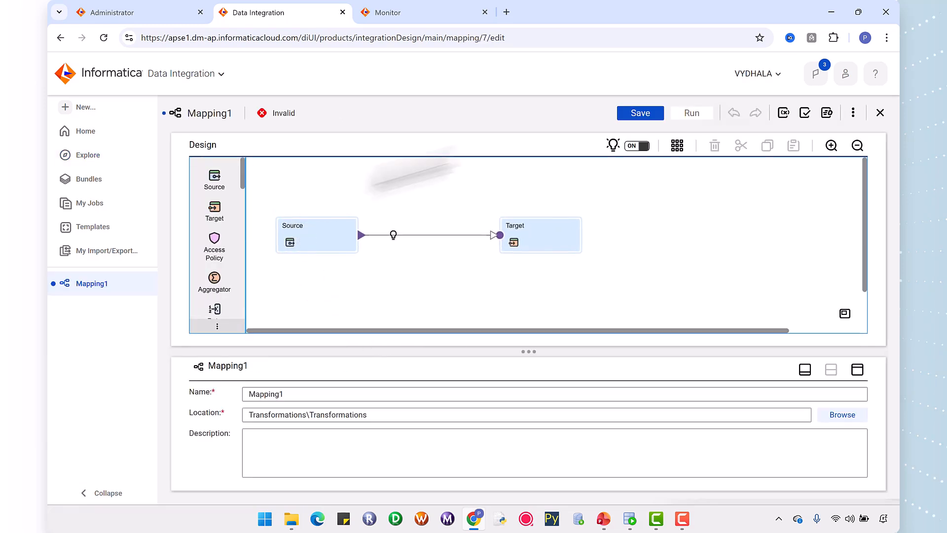
Rename the mapping as m_Filter_Transformation_Example.
click(297, 393)
drag(297, 393, 239, 392)
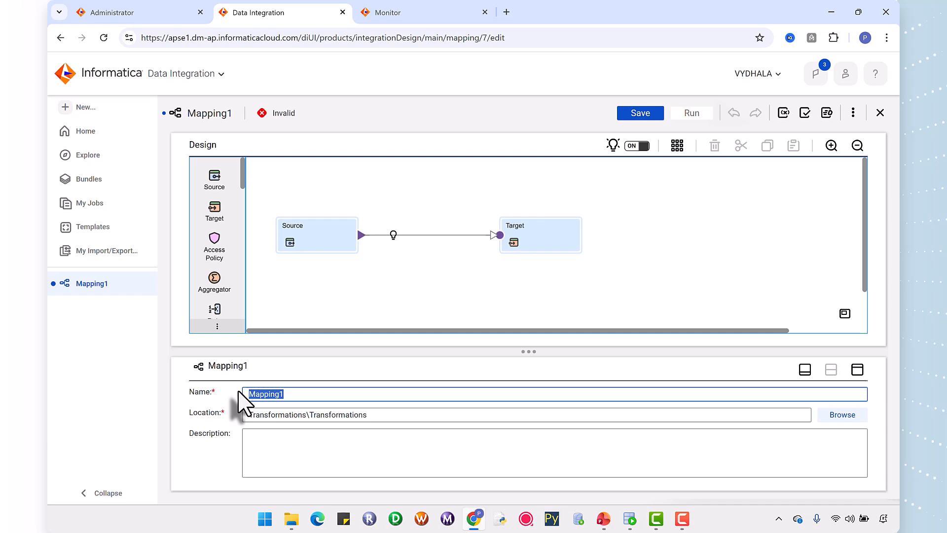
text(m)
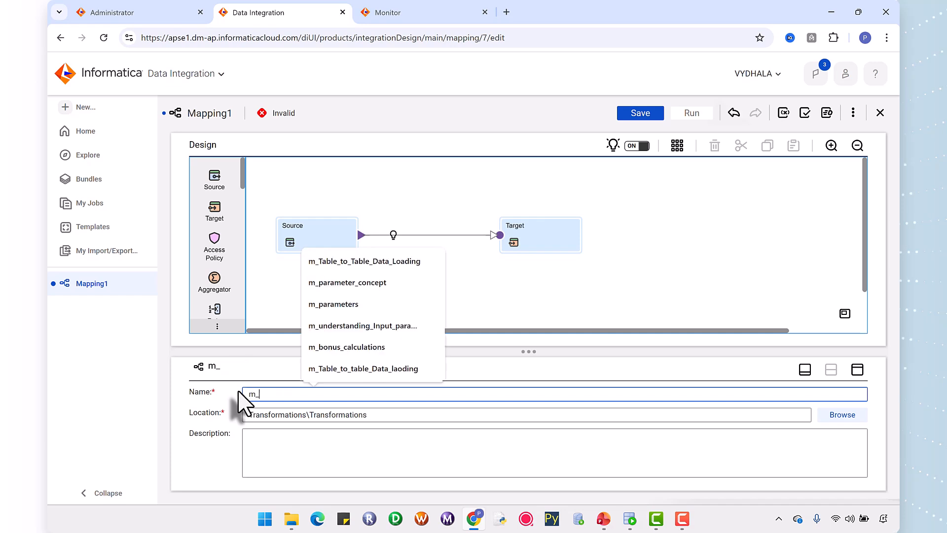
text(_Filter_Transforma)
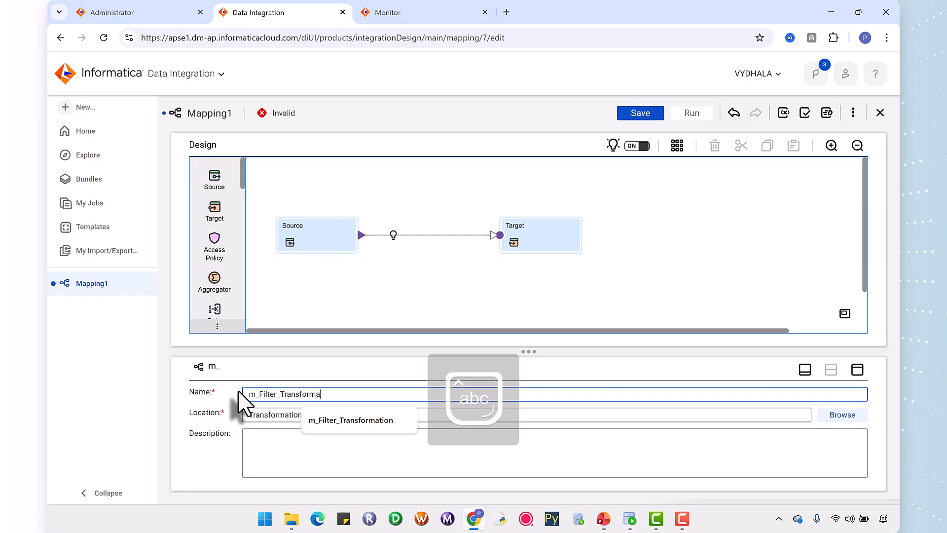
text(tion_)
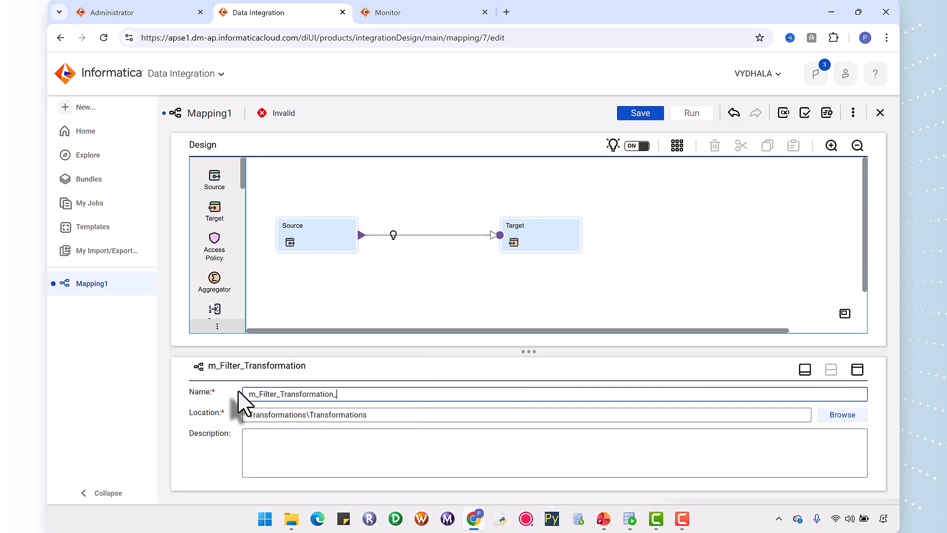
key(Caps_Lock)
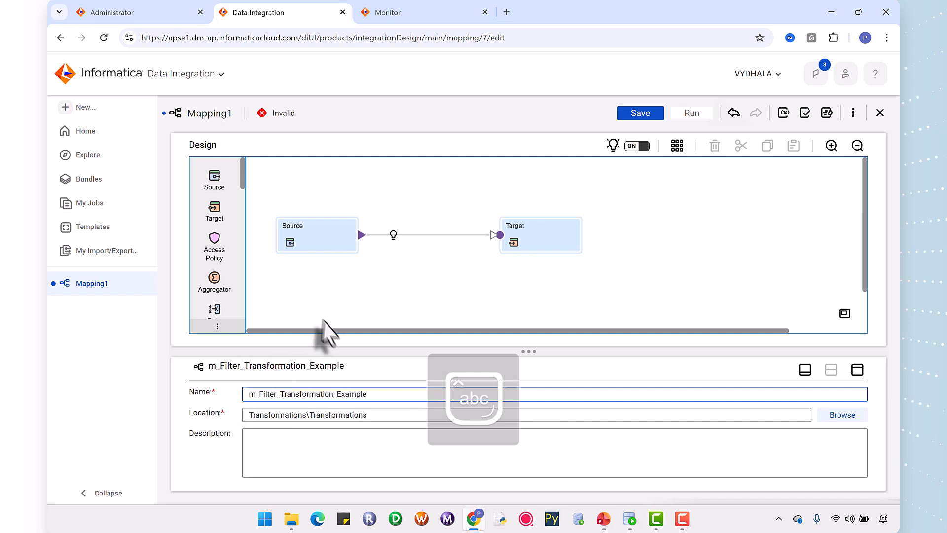
Set the Source transformation's connection to Source (Oracle) and open its object selection.
click(316, 244)
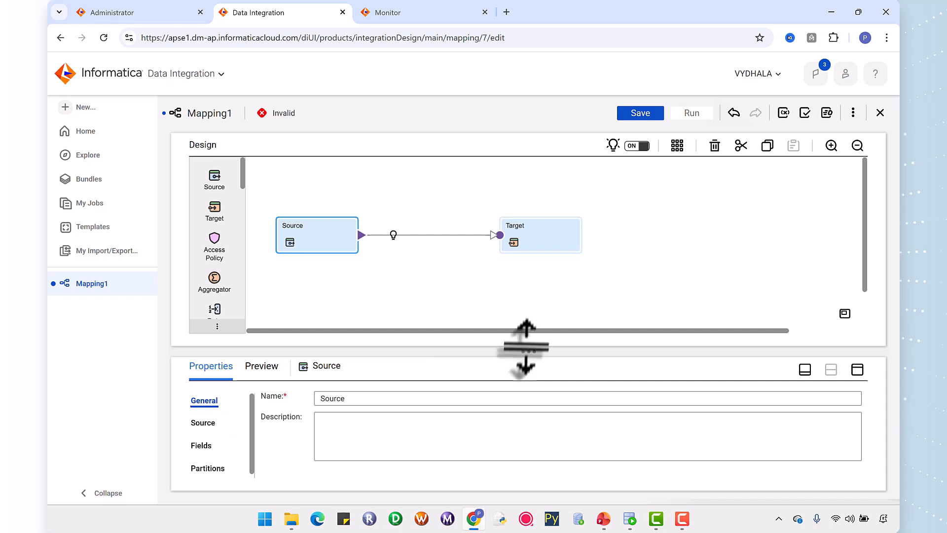
drag(526, 351, 523, 283)
click(204, 356)
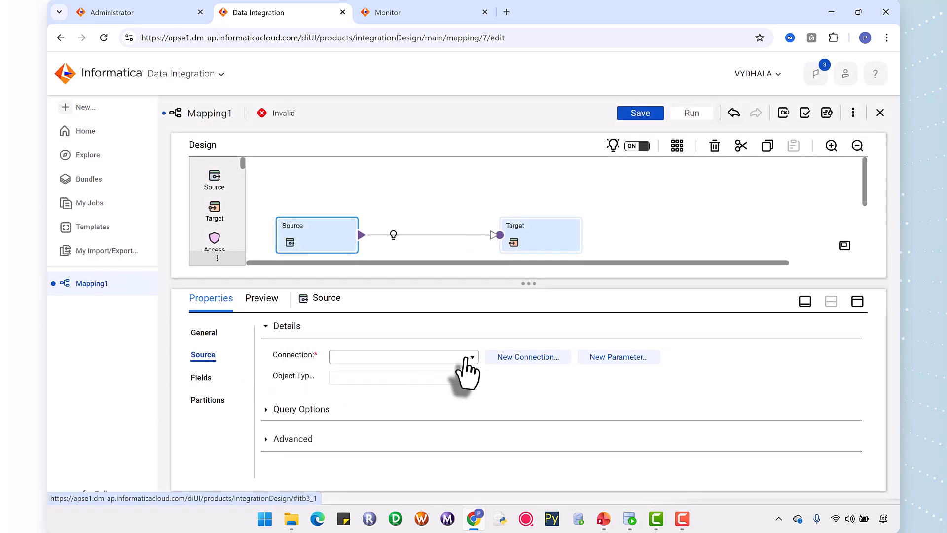
click(467, 358)
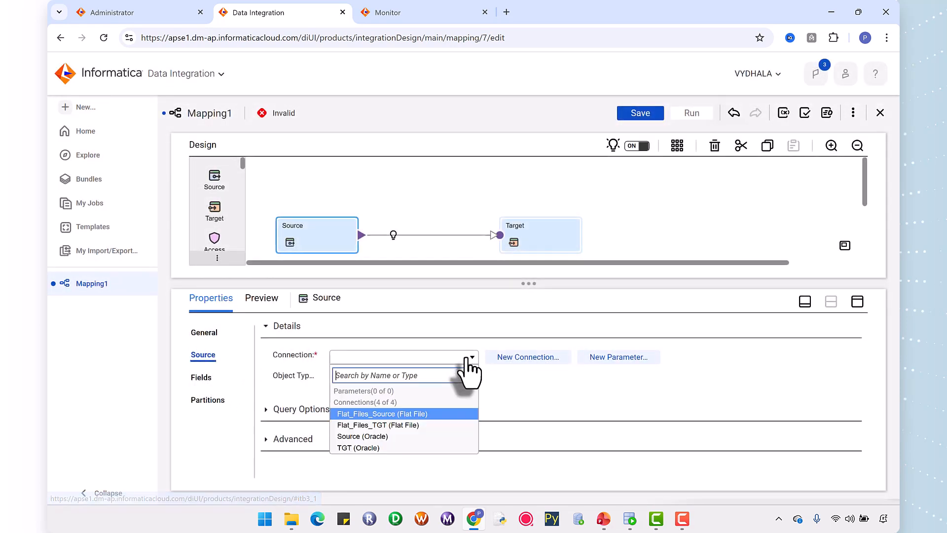
click(366, 436)
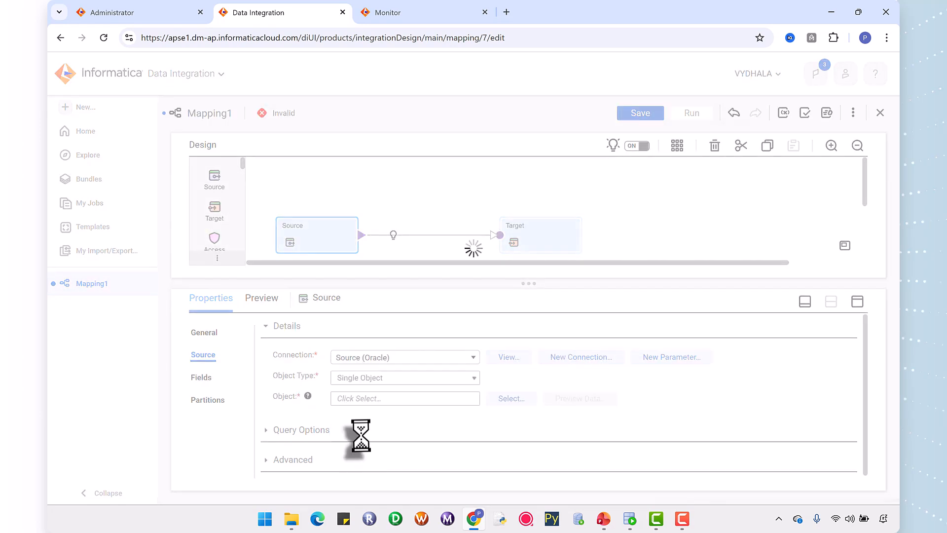
click(502, 398)
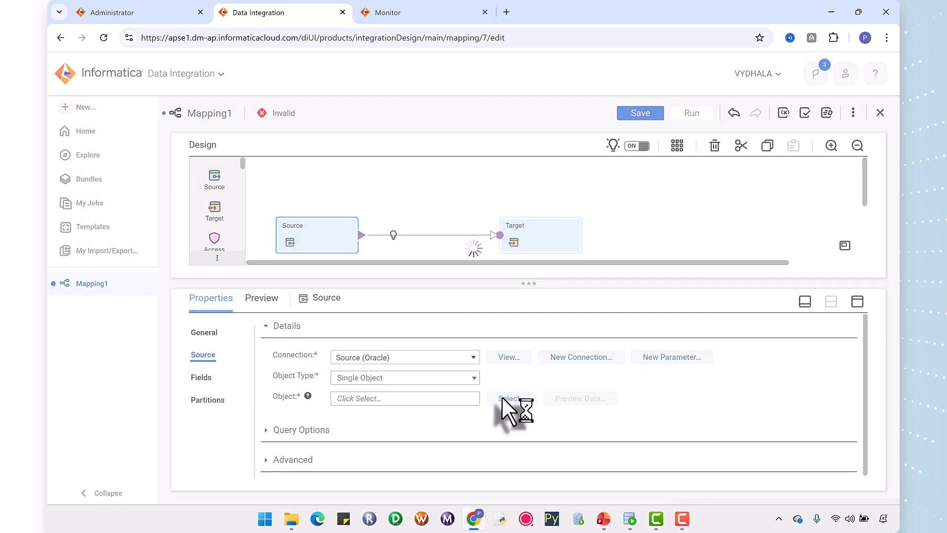
Switch to Oracle SQL Developer and check the source table's name in the SRC.sql worksheet.
click(627, 522)
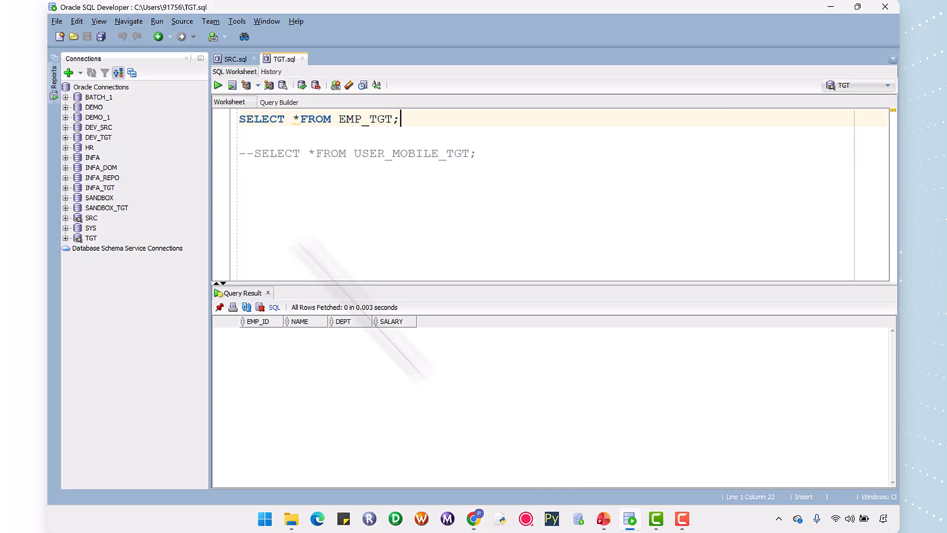
click(226, 61)
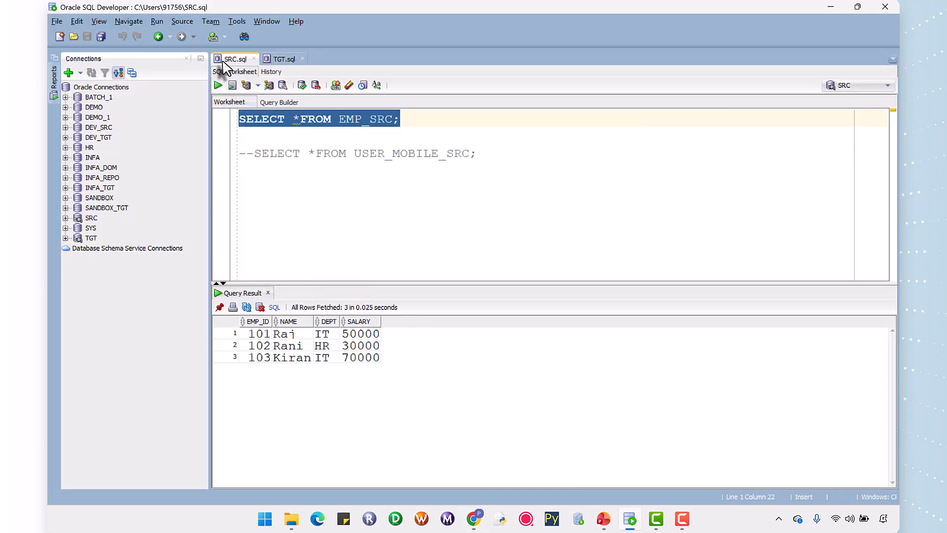
click(340, 120)
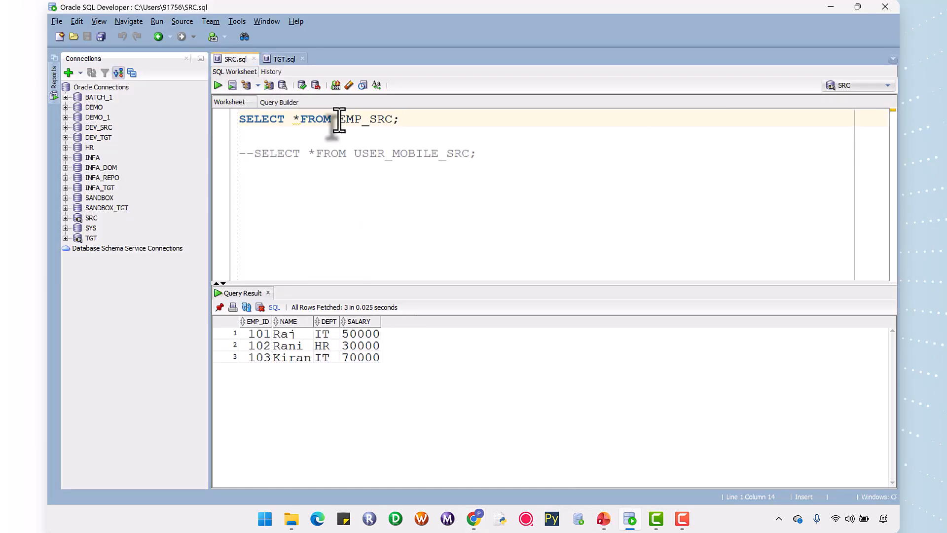
Return to Data Integration in Chrome and choose the EMP_SRC table from the SRC schema as the source object.
click(475, 519)
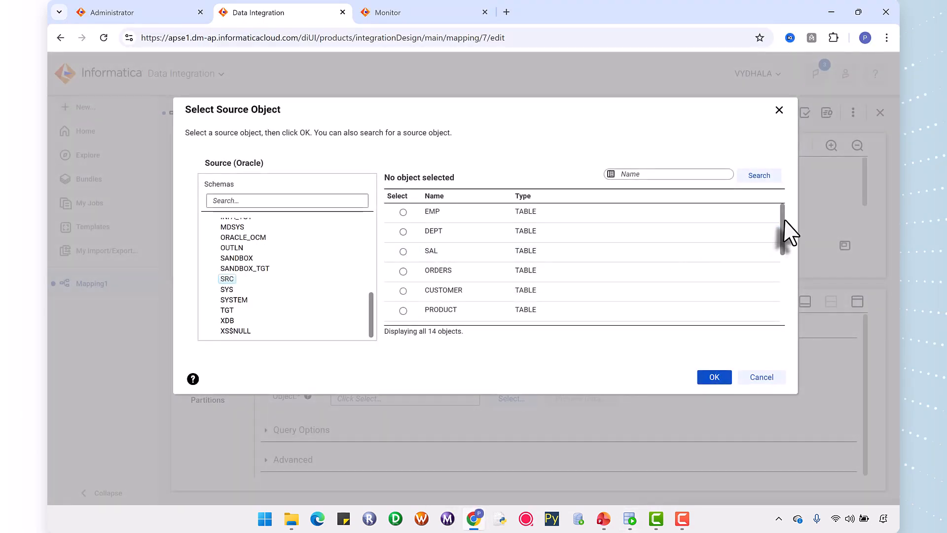
drag(785, 222, 782, 310)
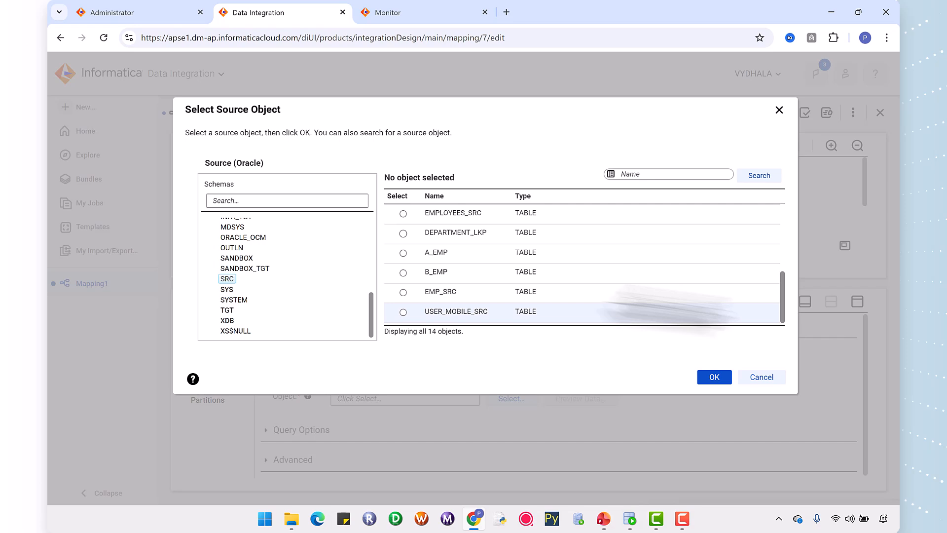
click(428, 295)
click(714, 377)
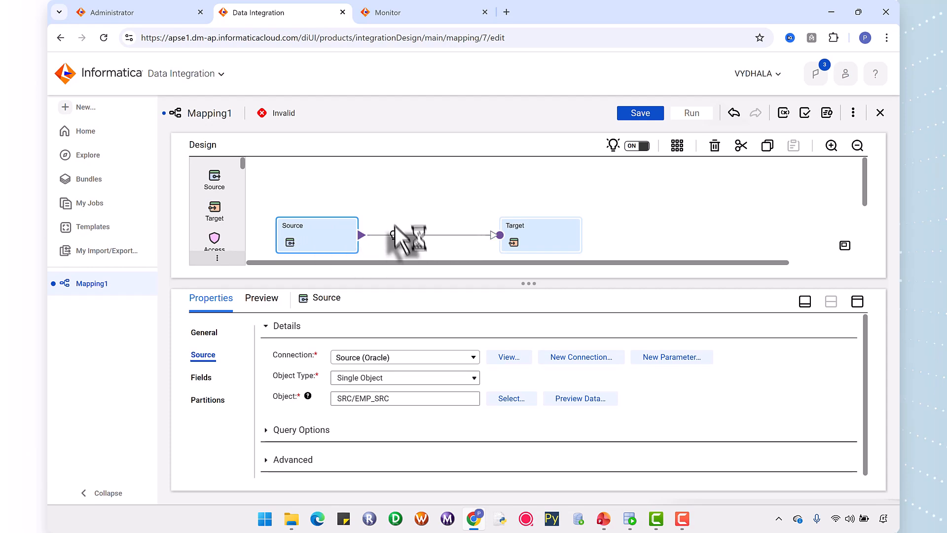
Insert a Filter transformation on the link between Source and Target, and space the Filter and Target blocks farther apart.
mouse_move(393, 235)
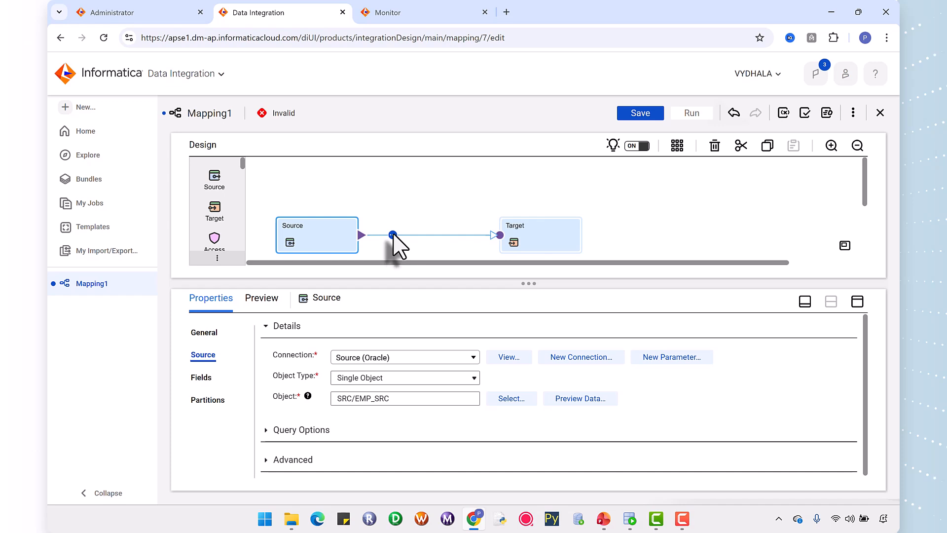
click(393, 235)
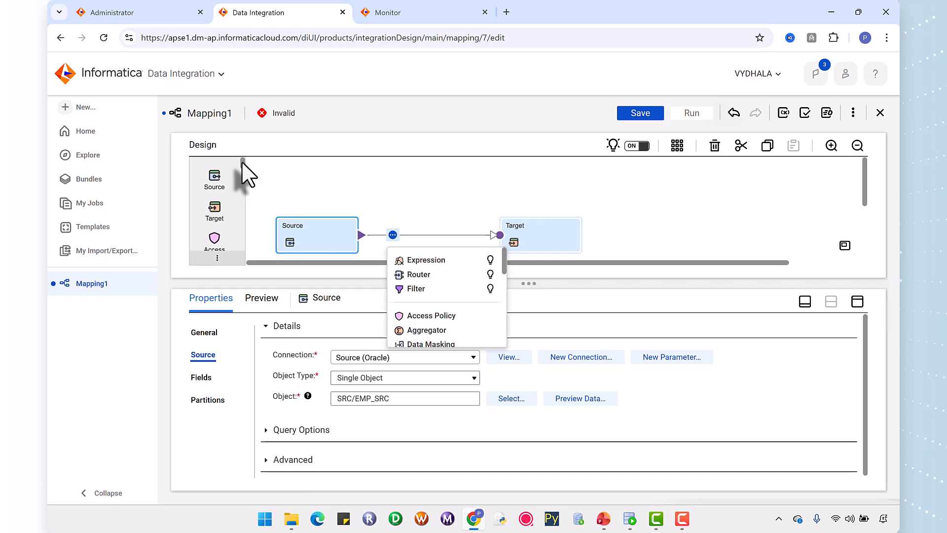
drag(242, 161, 387, 233)
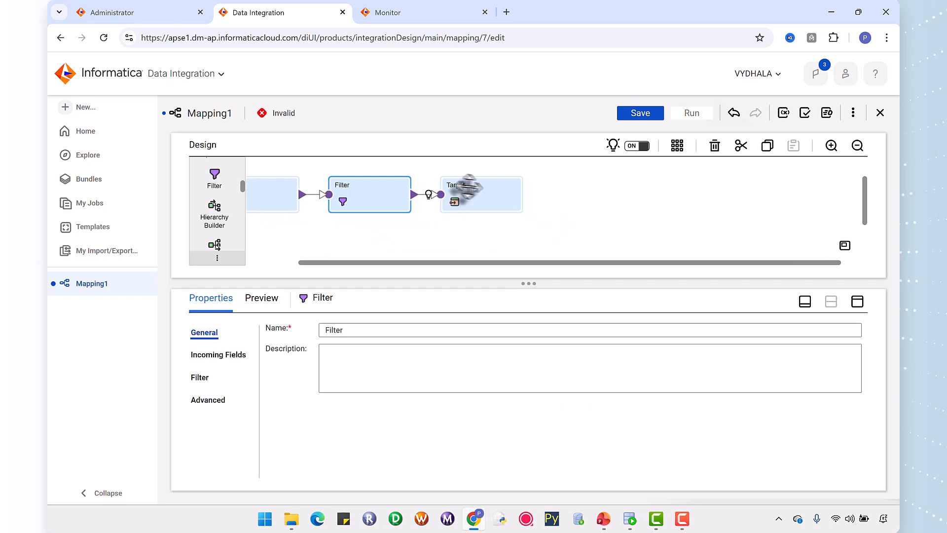
drag(459, 183, 486, 188)
drag(355, 183, 367, 189)
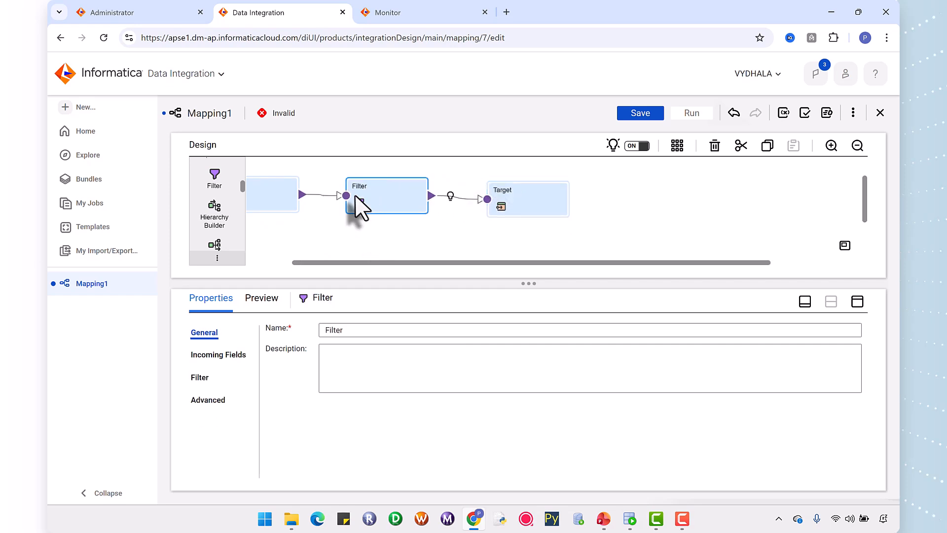
Add a simple filter condition to the Filter transformation requiring the DEPT field to equal 'IT'.
click(194, 379)
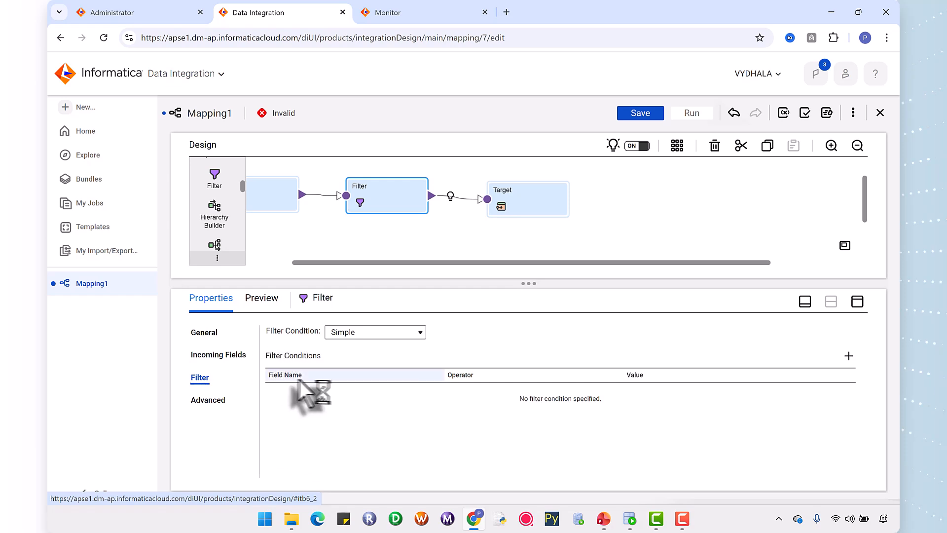
click(849, 356)
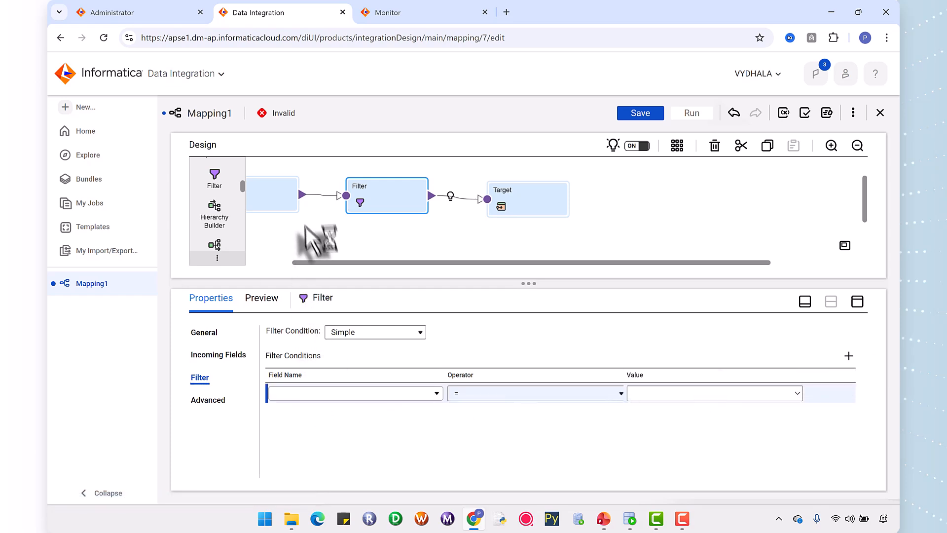
drag(306, 262, 273, 263)
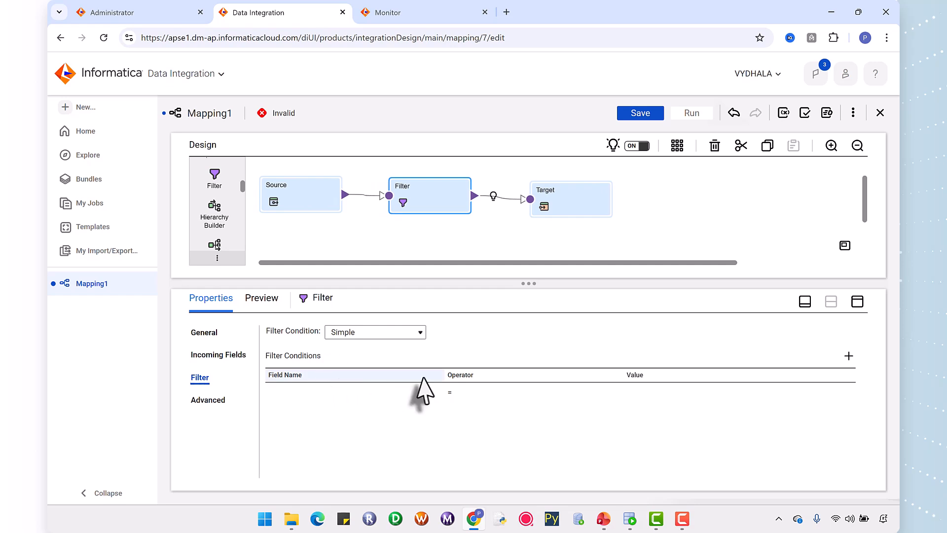
click(318, 392)
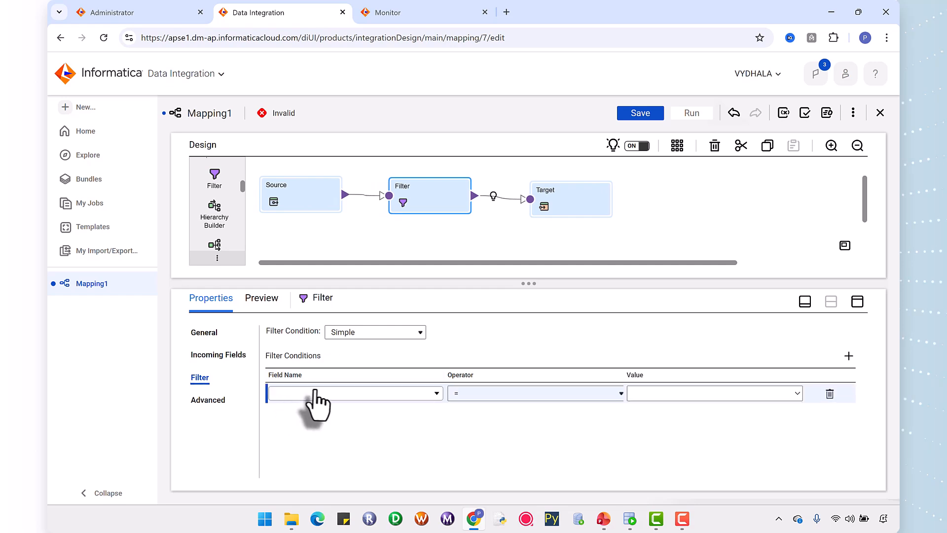
click(436, 393)
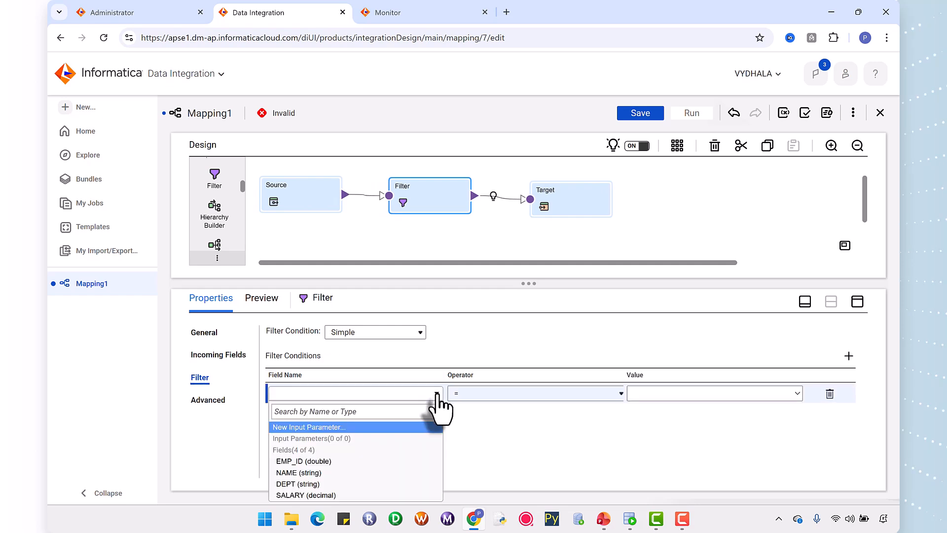
click(310, 484)
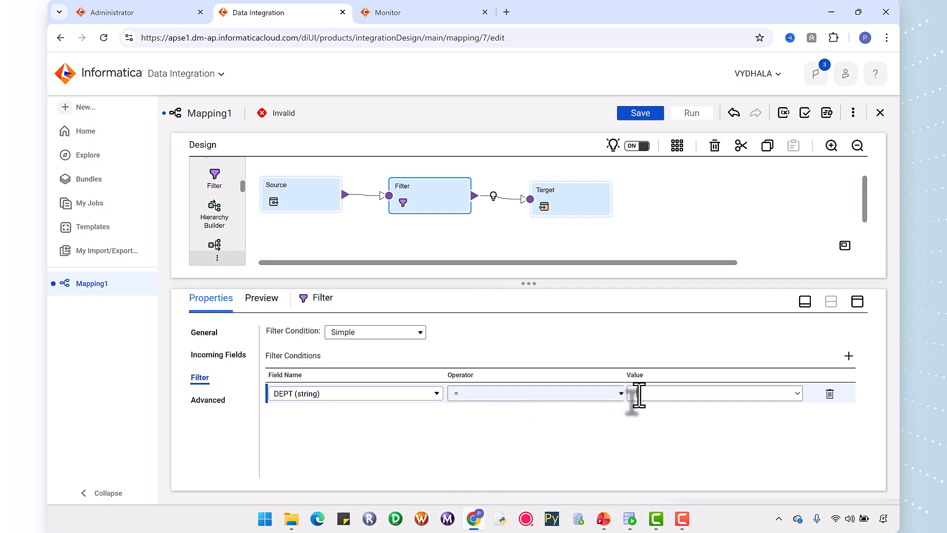
key(Caps_Lock)
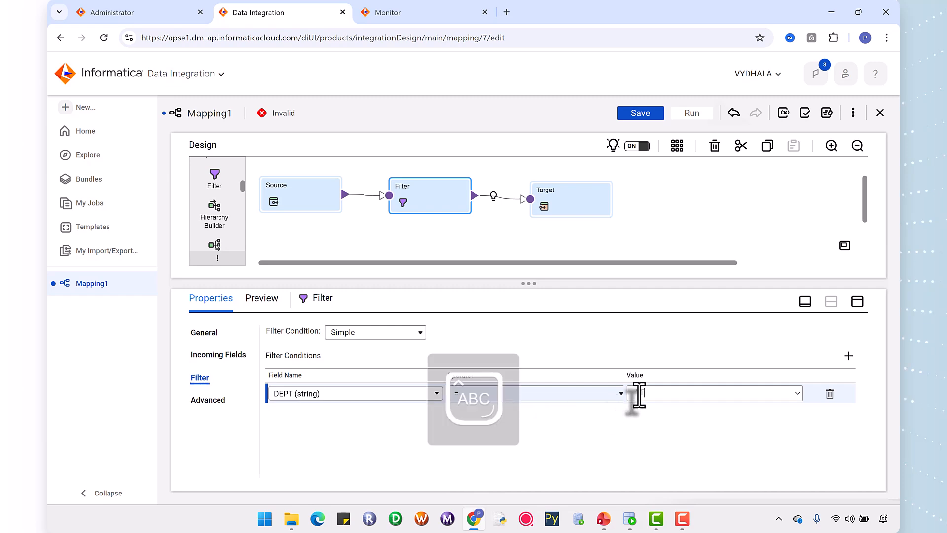
click(639, 394)
text('IT)
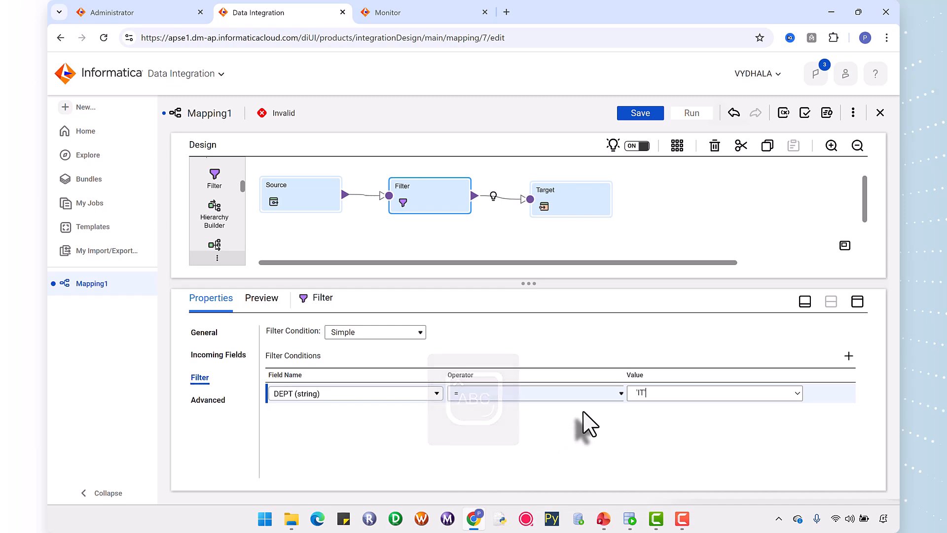
Add a second filter condition, SALARY > 60000, checking the example condition on the PowerPoint slide before returning to Data Integration in Chrome.
click(849, 355)
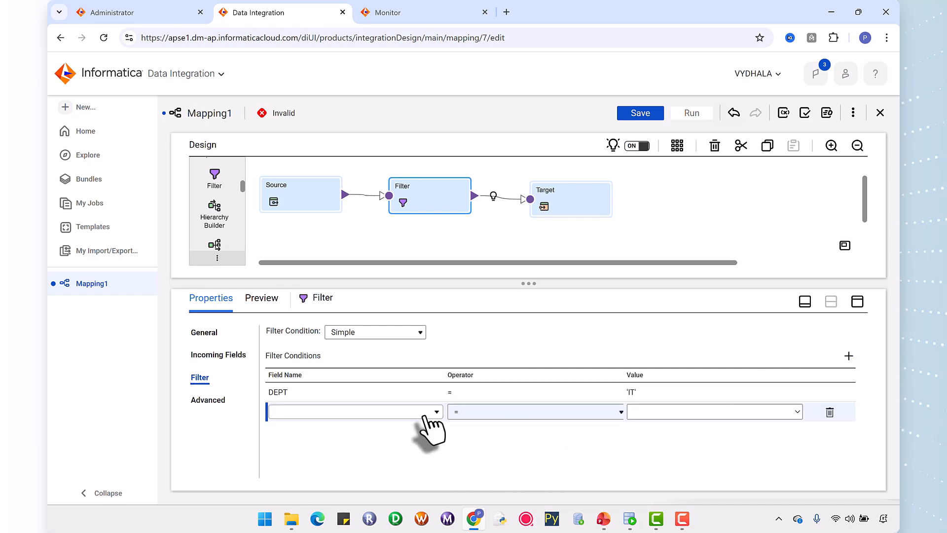
click(426, 414)
click(356, 398)
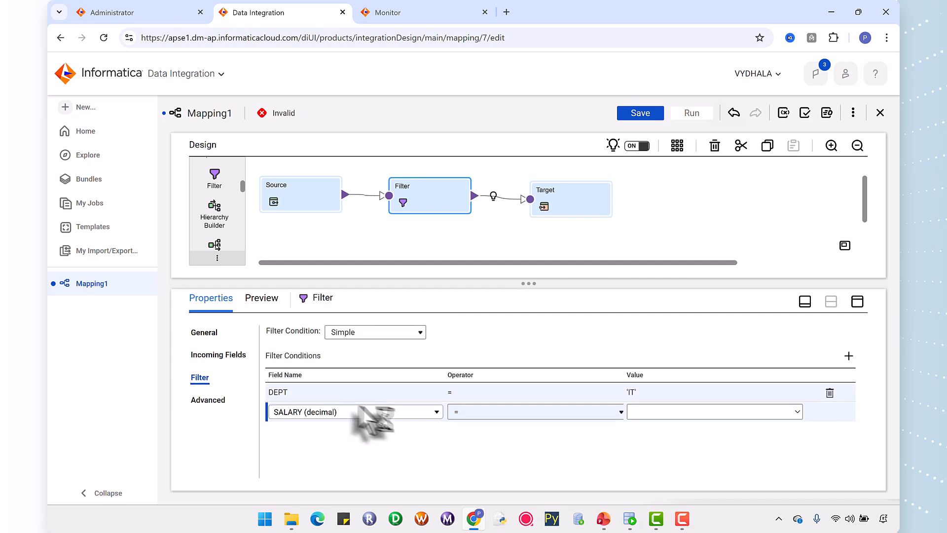
click(601, 520)
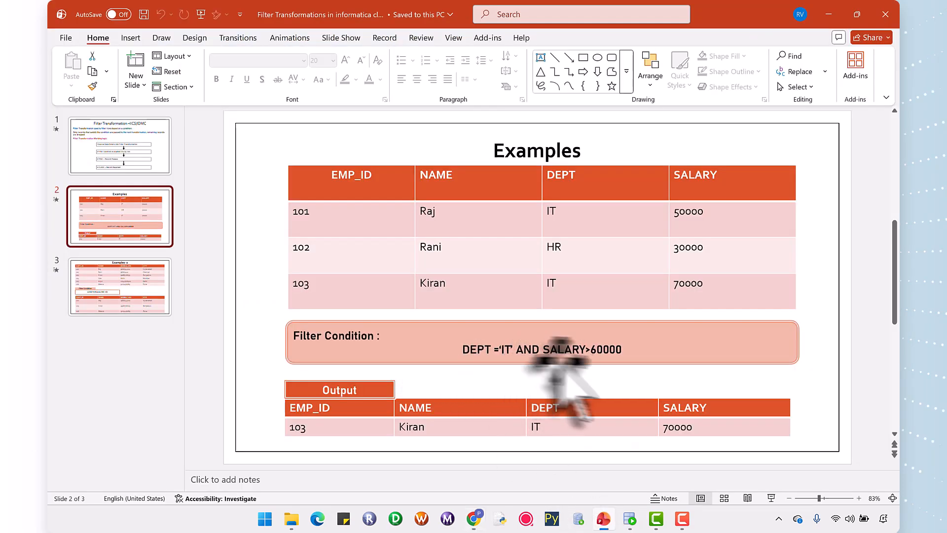
click(475, 517)
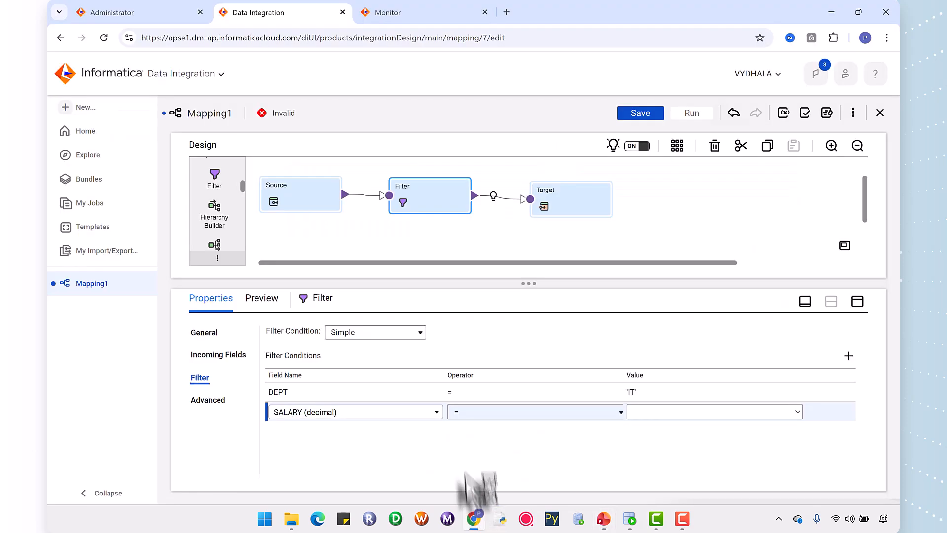
click(479, 410)
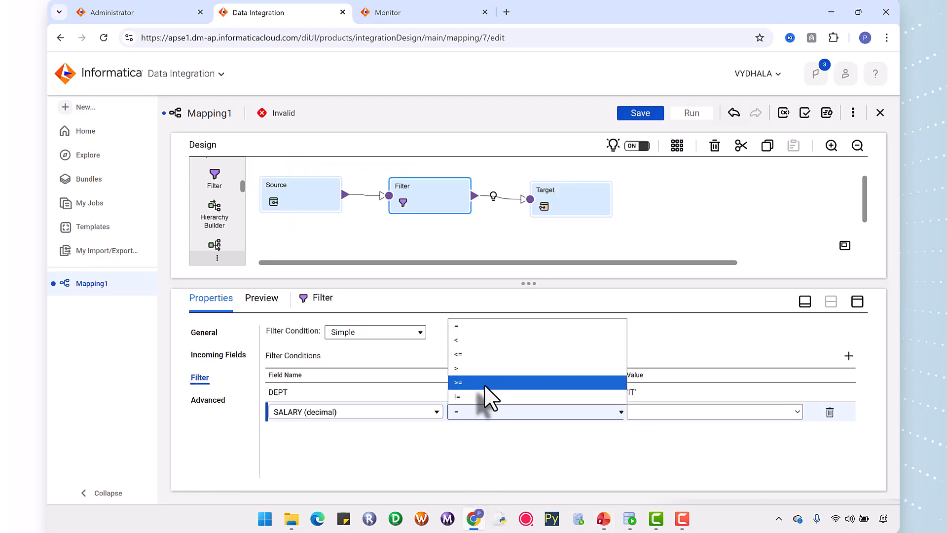
click(465, 371)
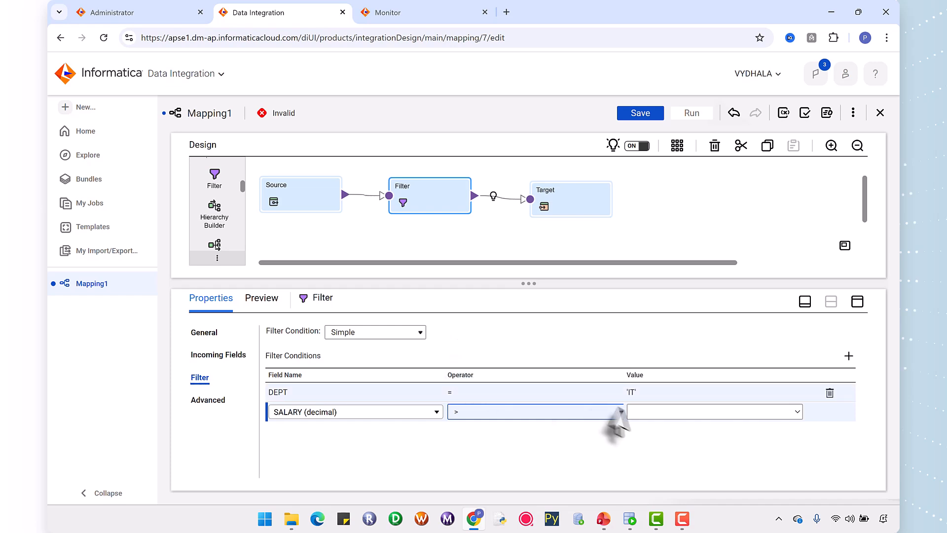
click(653, 411)
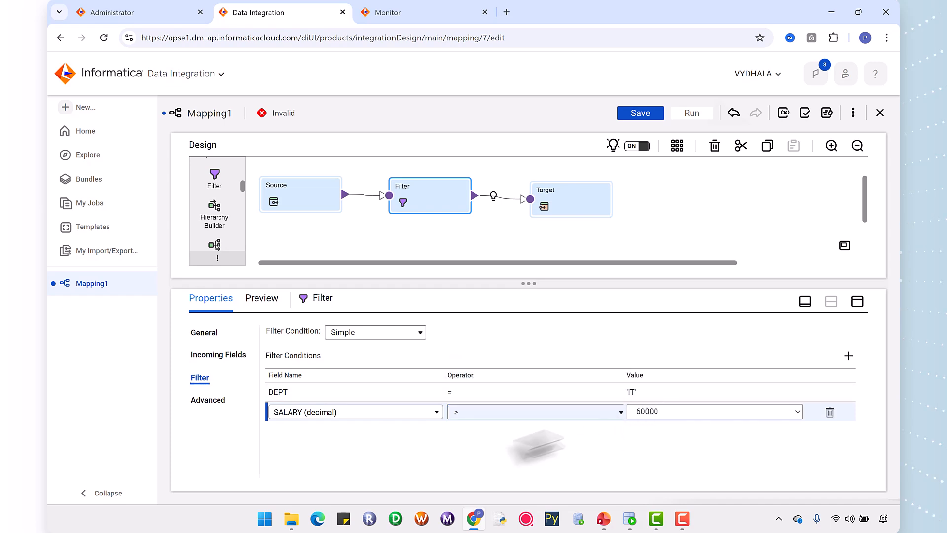
click(469, 461)
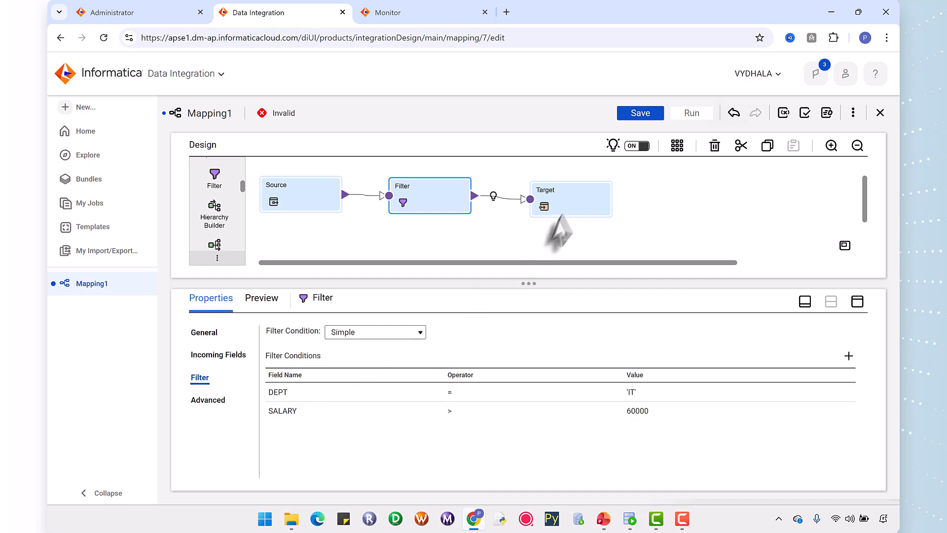
Set the Target transformation's connection to TGT (Oracle), checking the TGT.sql worksheet in Oracle SQL Developer before returning to Chrome.
click(566, 198)
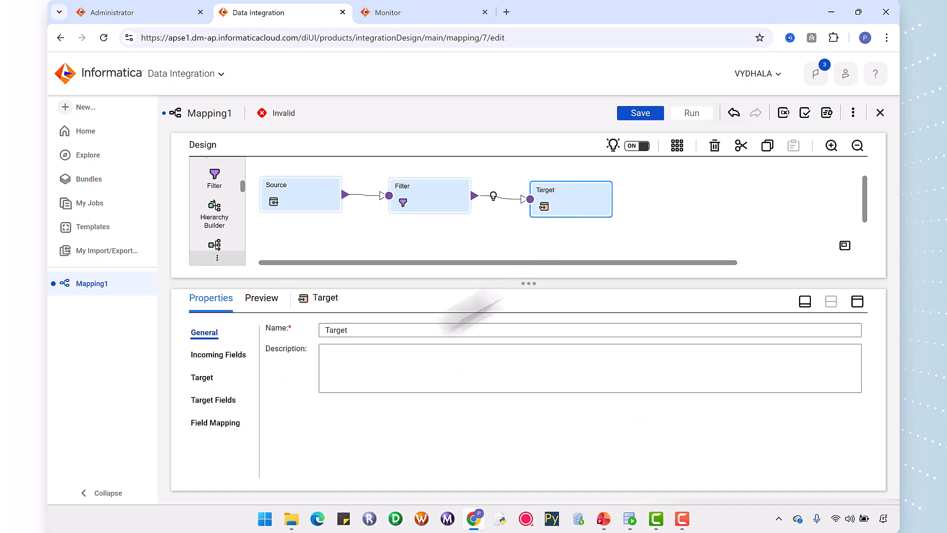
click(200, 381)
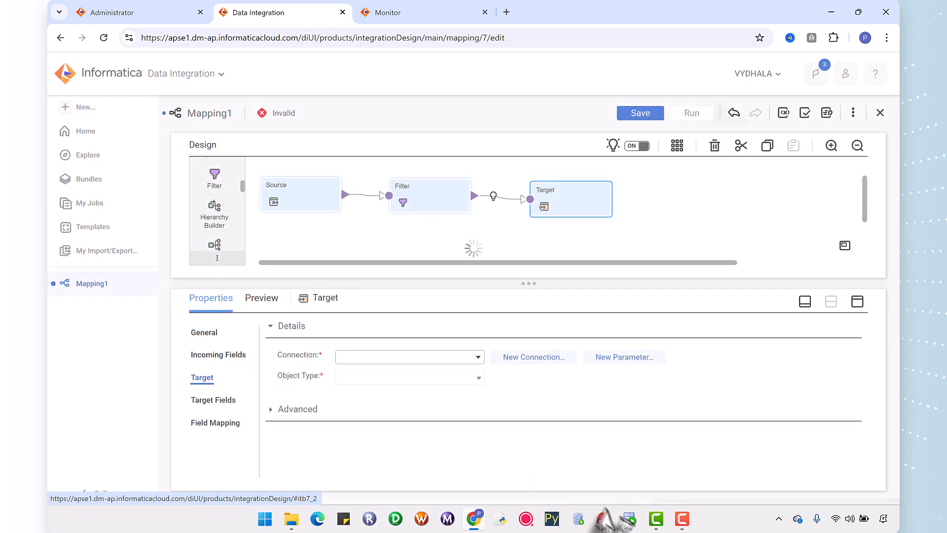
click(629, 517)
click(284, 59)
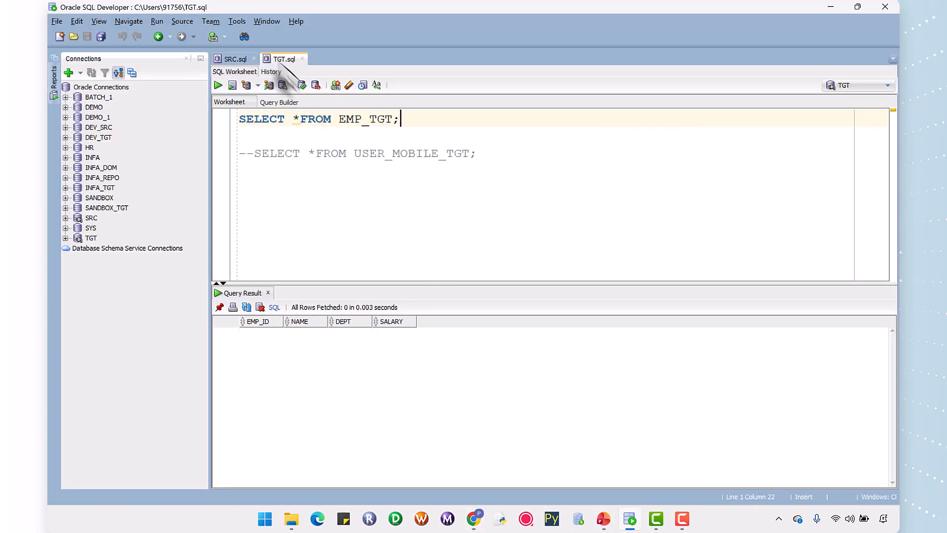
click(474, 517)
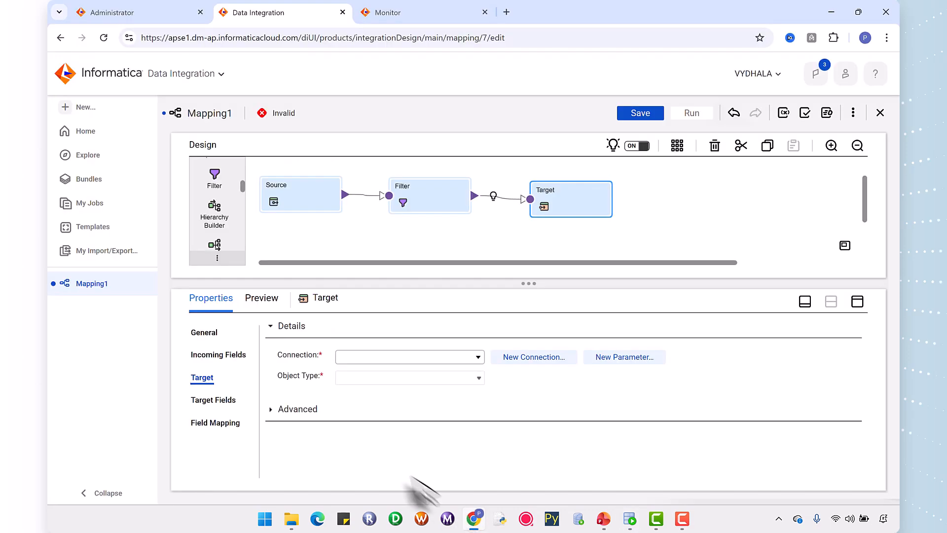
click(391, 357)
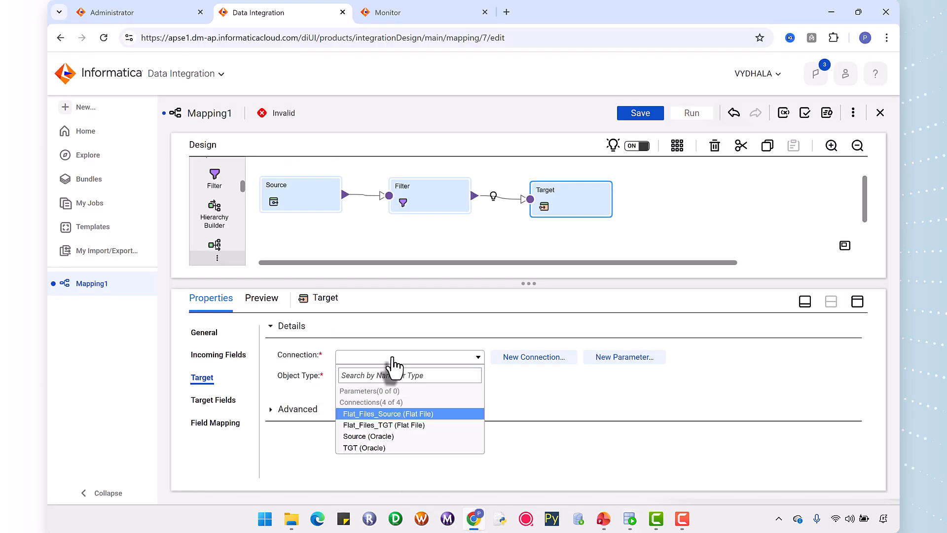
click(365, 447)
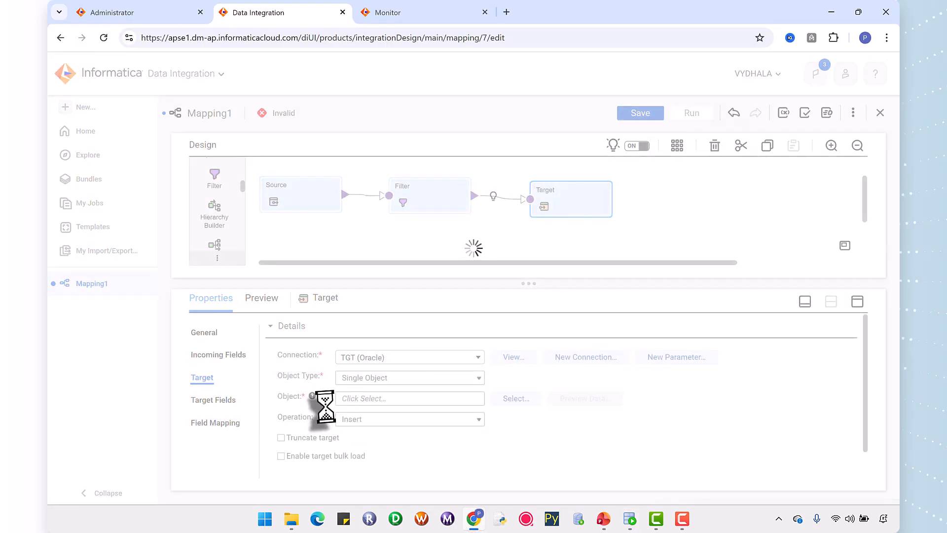
Choose the existing EMP_TGT table from the TGT schema as the target object, checking its name in Oracle SQL Developer.
click(631, 522)
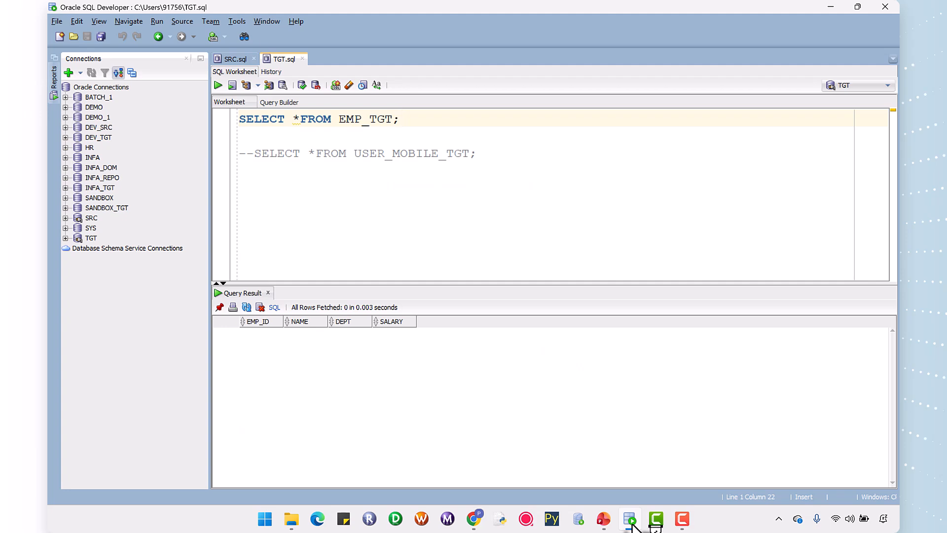
click(631, 522)
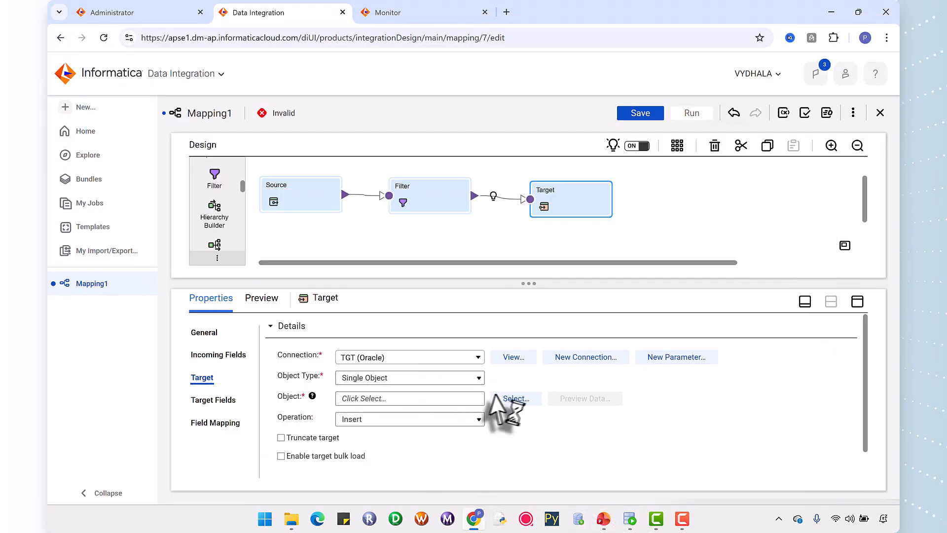
click(501, 397)
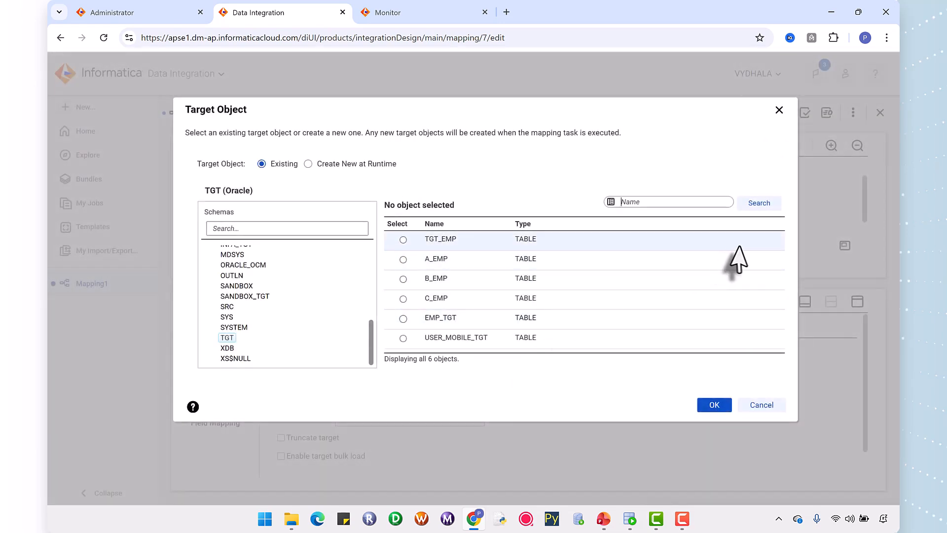
click(403, 239)
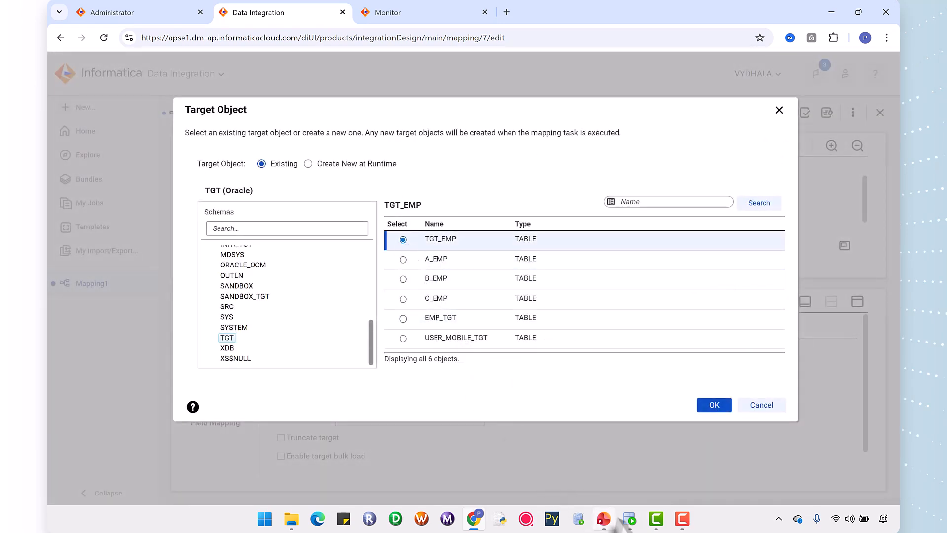
click(629, 518)
click(630, 518)
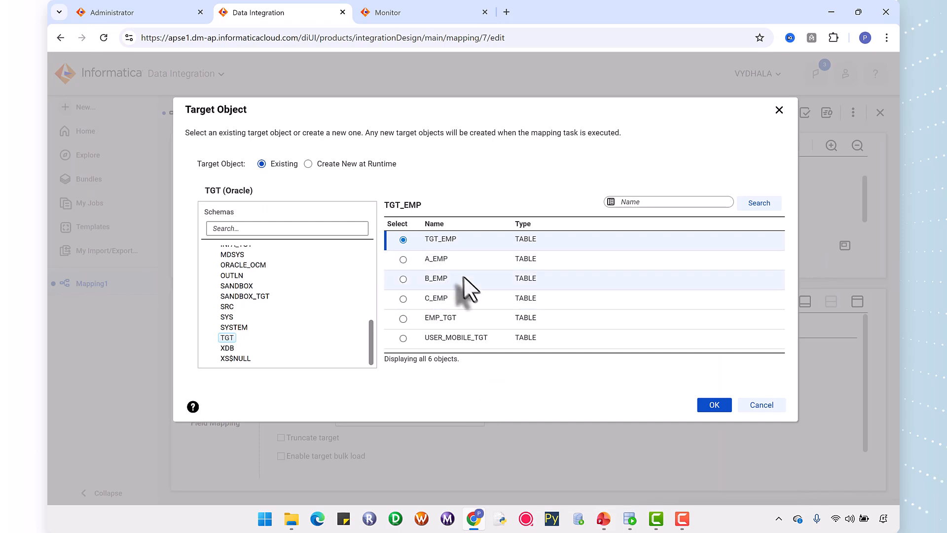
click(402, 318)
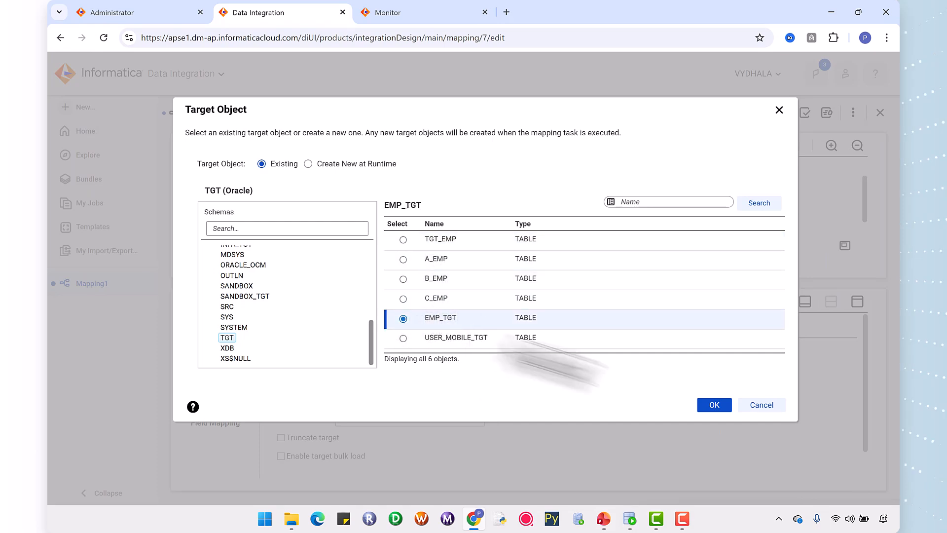
click(714, 405)
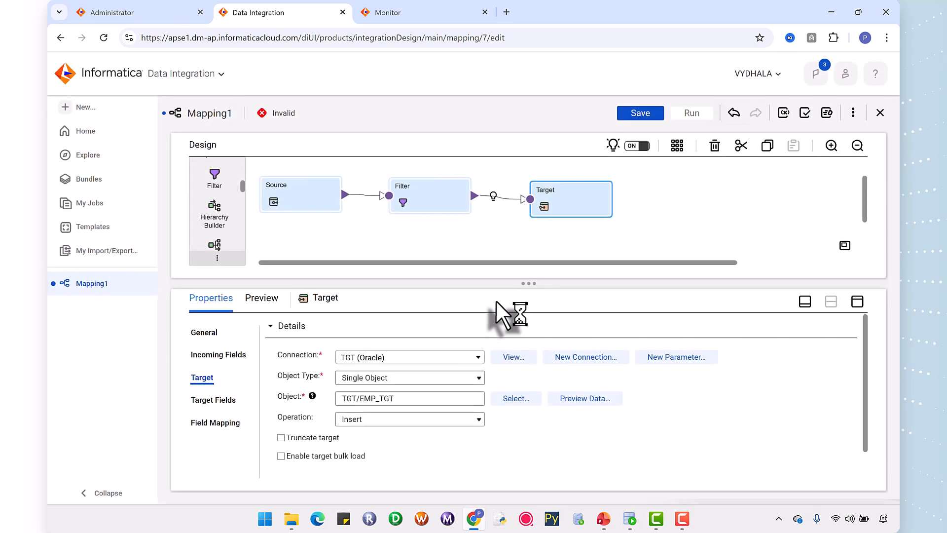
Manually map EMP_ID, NAME, DEPT and SALARY to the same-named target fields and save the mapping as m_Filter_Transformation_Example.
click(207, 429)
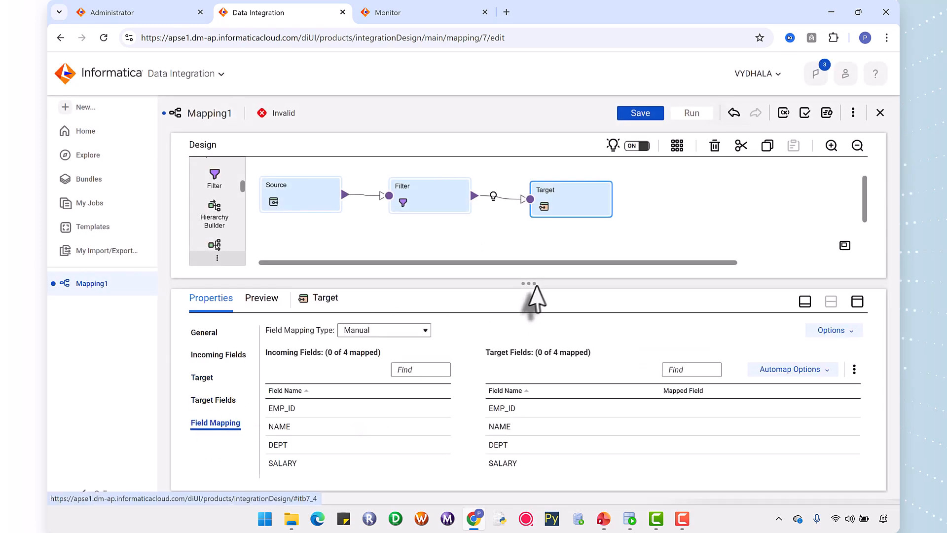
drag(527, 282, 528, 243)
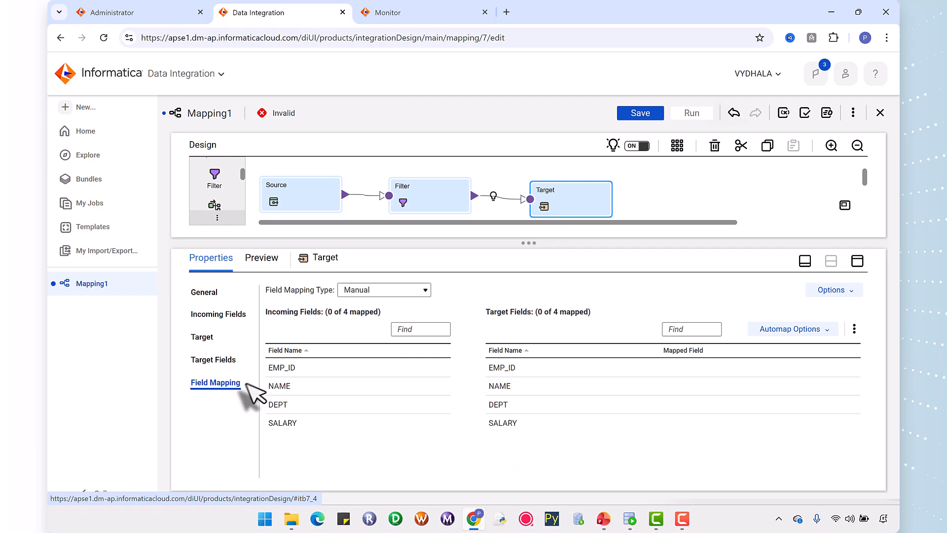
drag(278, 367, 666, 369)
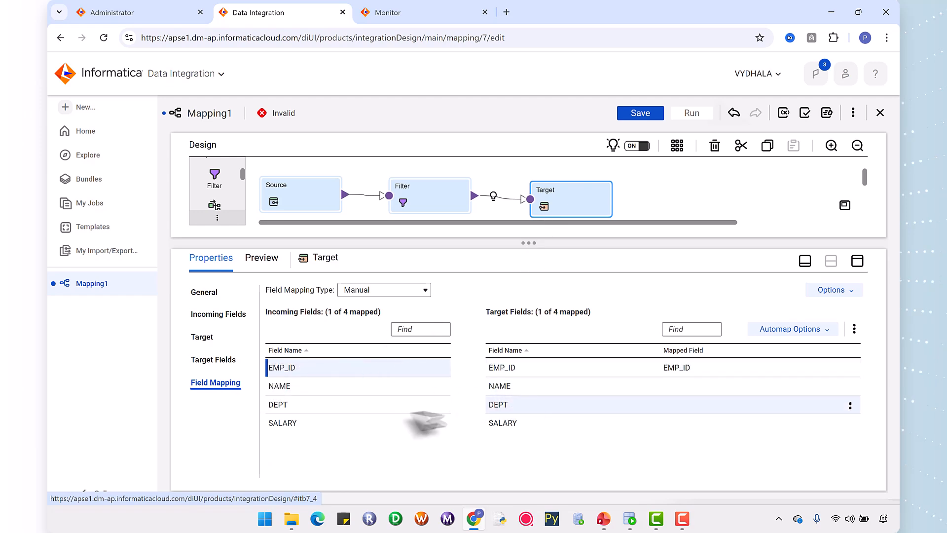
drag(276, 388, 701, 387)
drag(299, 412, 645, 423)
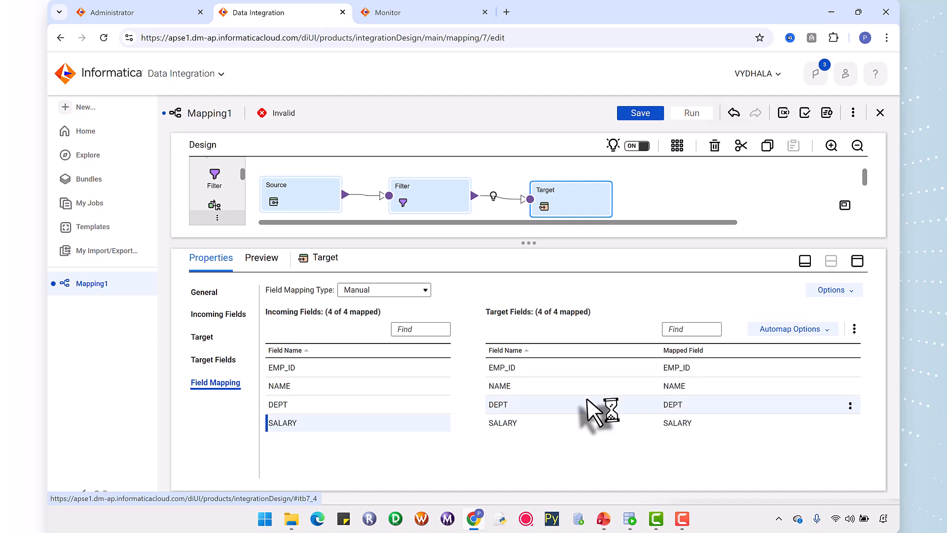
click(641, 114)
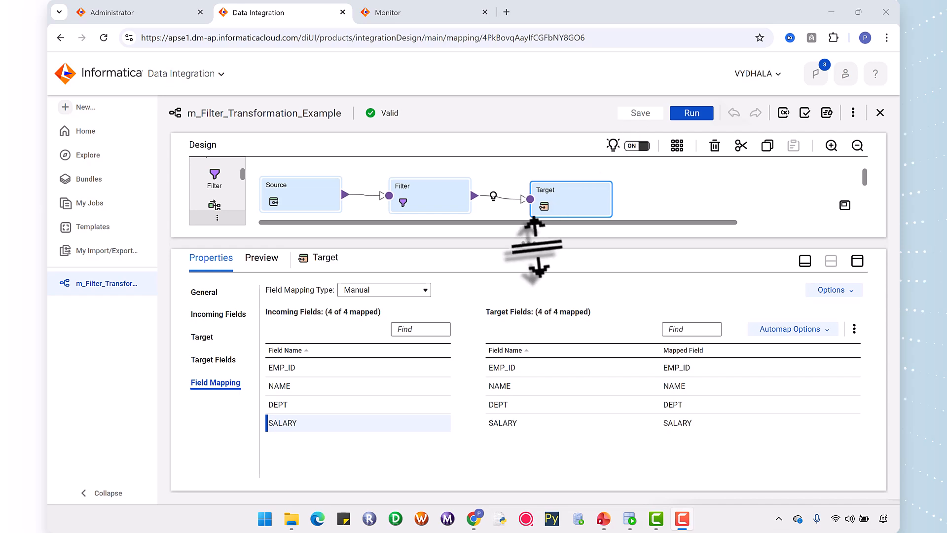
drag(599, 243, 455, 334)
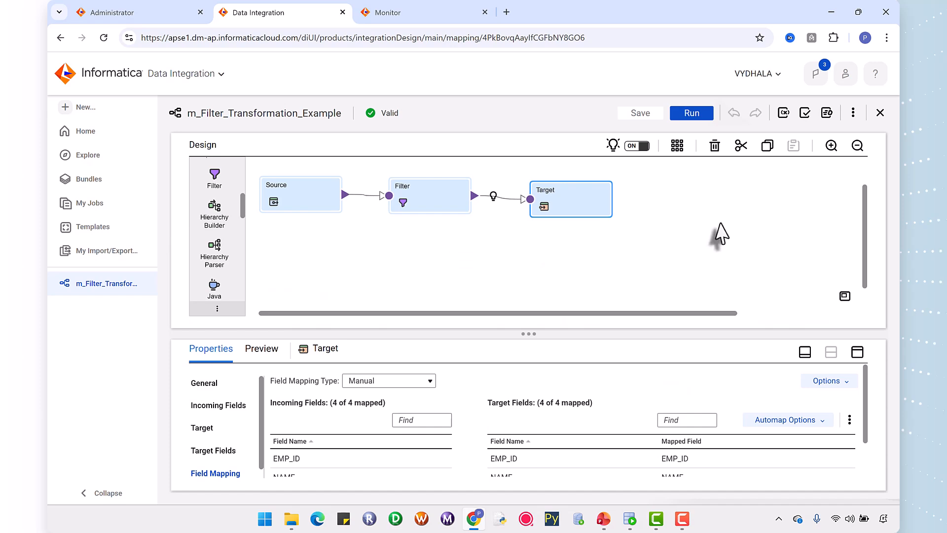
Create a new mapping task from m_Filter_Transformation_Example and name it mct_m_Filter_Transformation_Example, reusing the mapping's copied name.
click(487, 188)
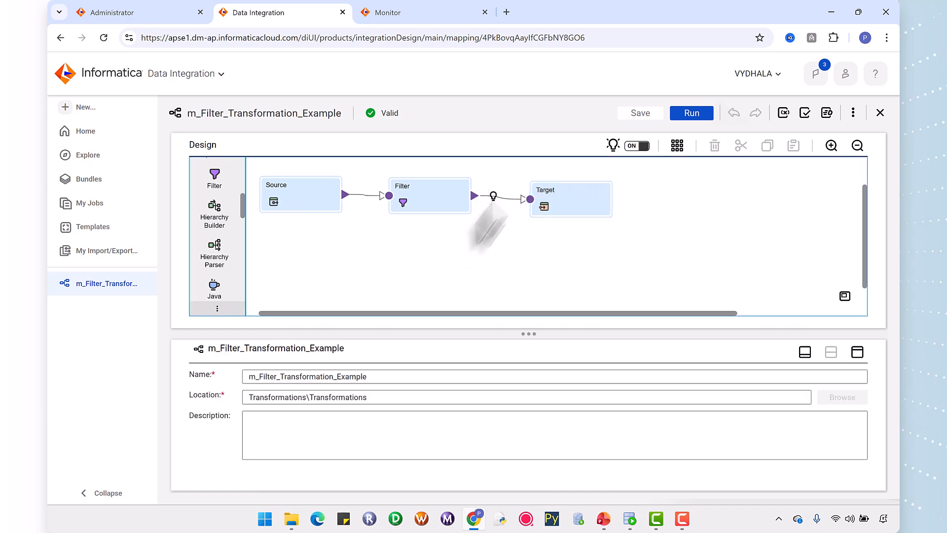
drag(384, 377, 251, 377)
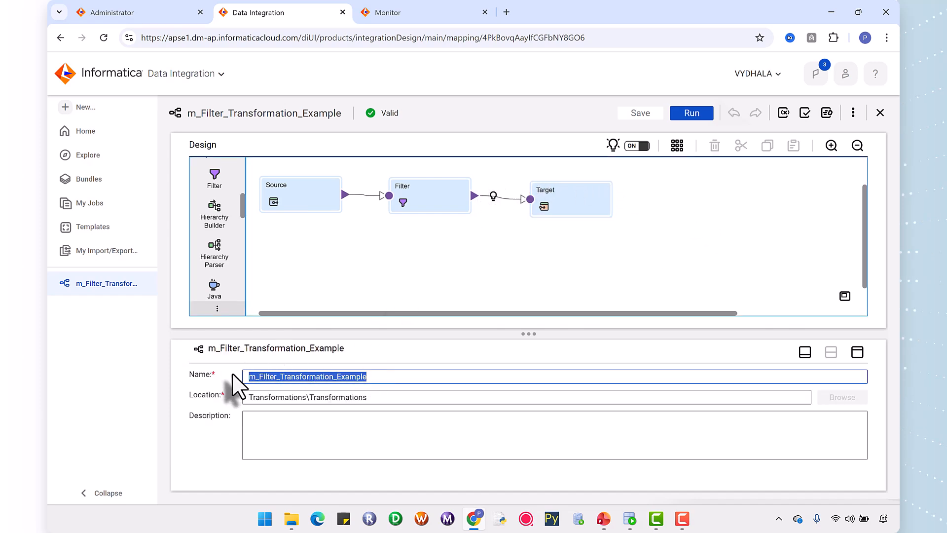
click(853, 113)
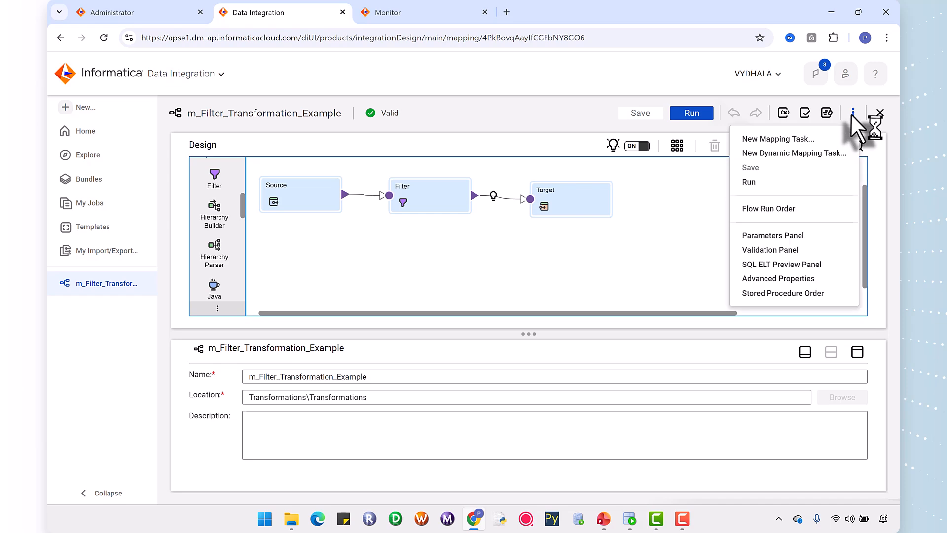
click(793, 140)
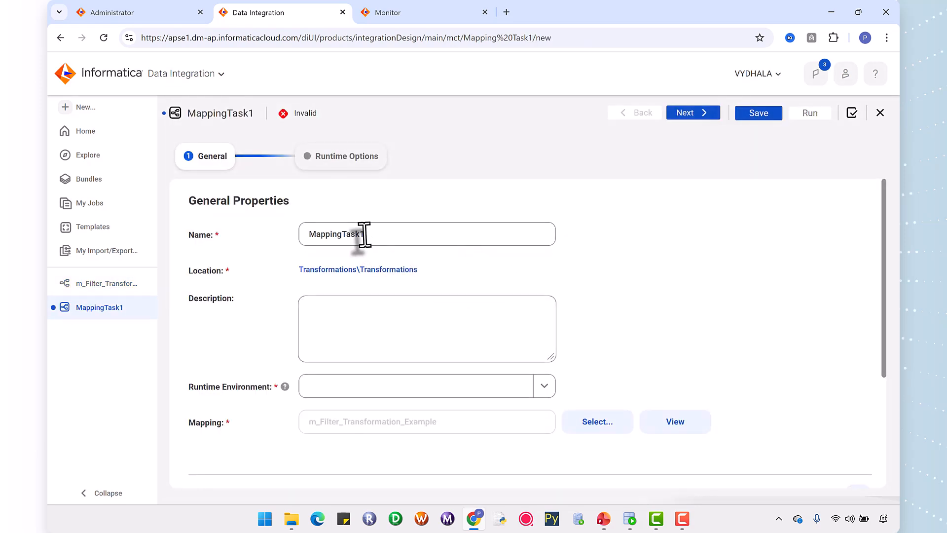
double_click(364, 234)
key(BackSpace)
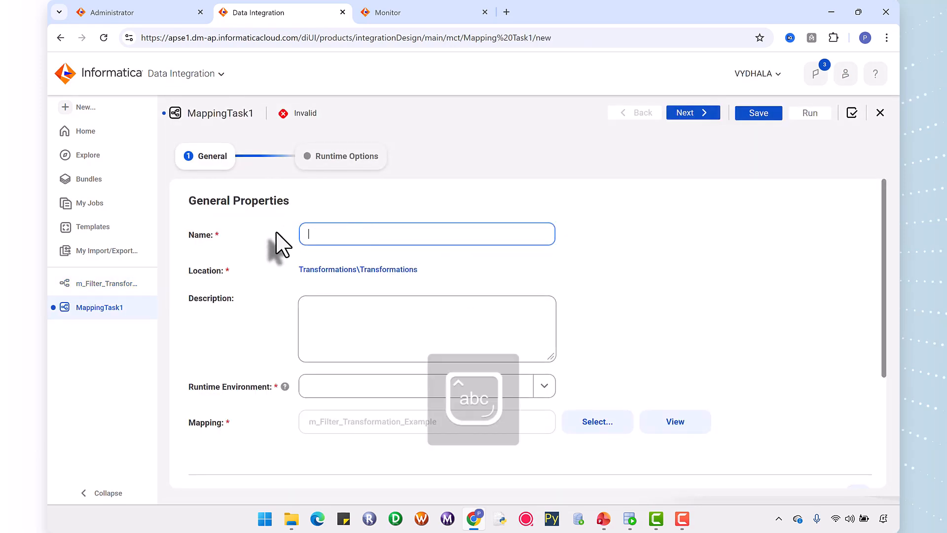
text(mc)
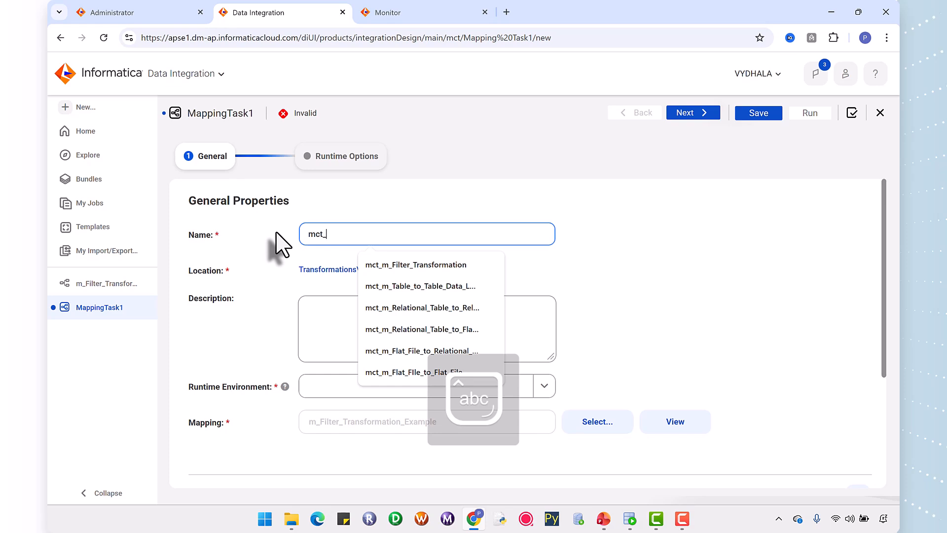
text(t_)
text(m_Filter_Transformation_Example)
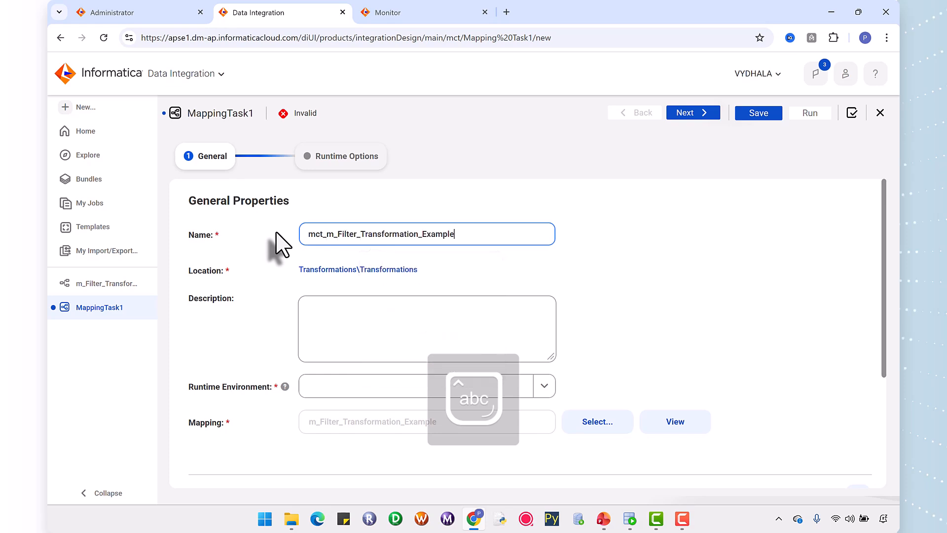
Choose the runtime environment for the mapping task, review the mapping image and proceed to the runtime options.
click(545, 387)
click(422, 434)
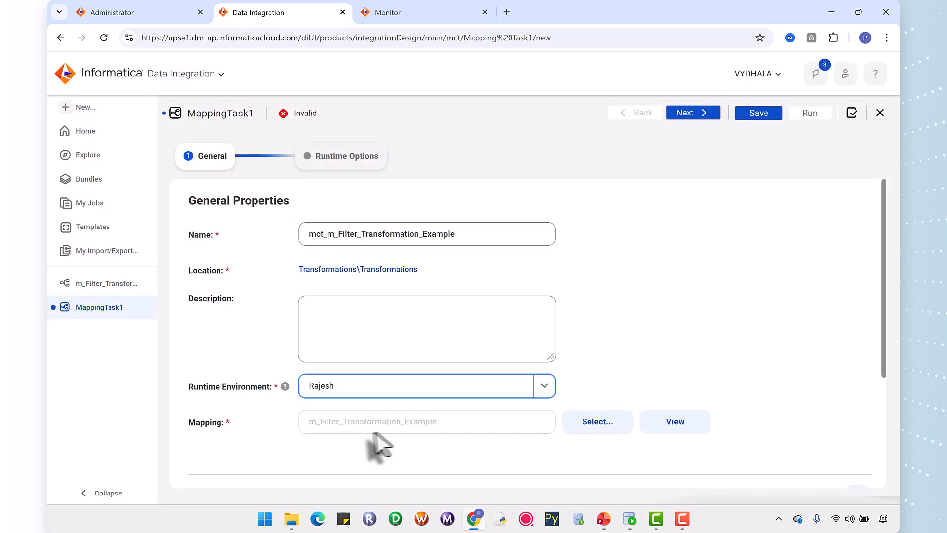
scroll(883, 338, down, 3)
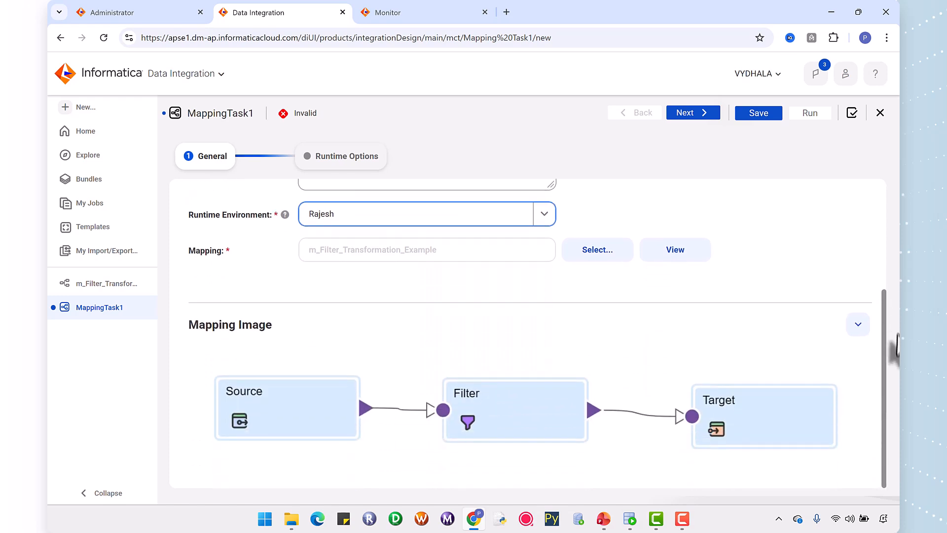
click(691, 114)
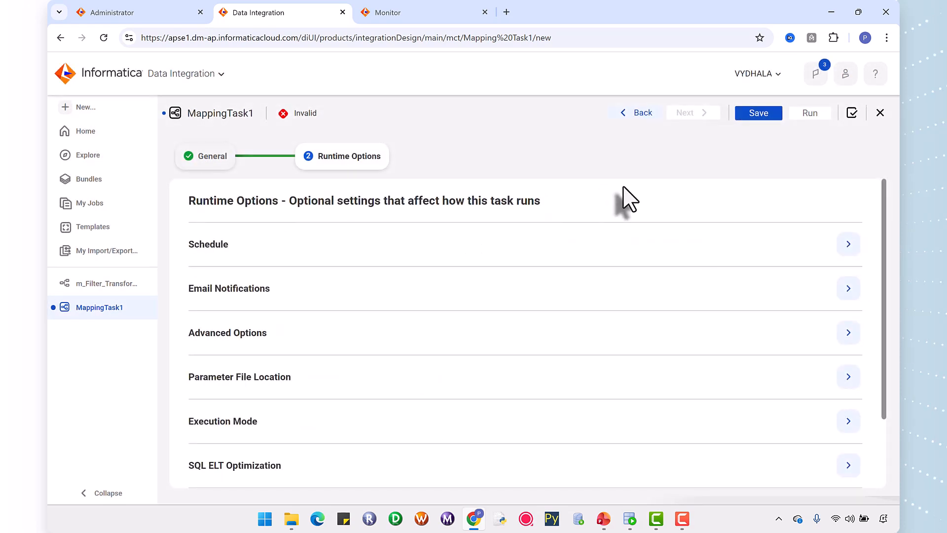
Validate the mapping task with its default runtime options, save it and dismiss the save notification.
click(850, 114)
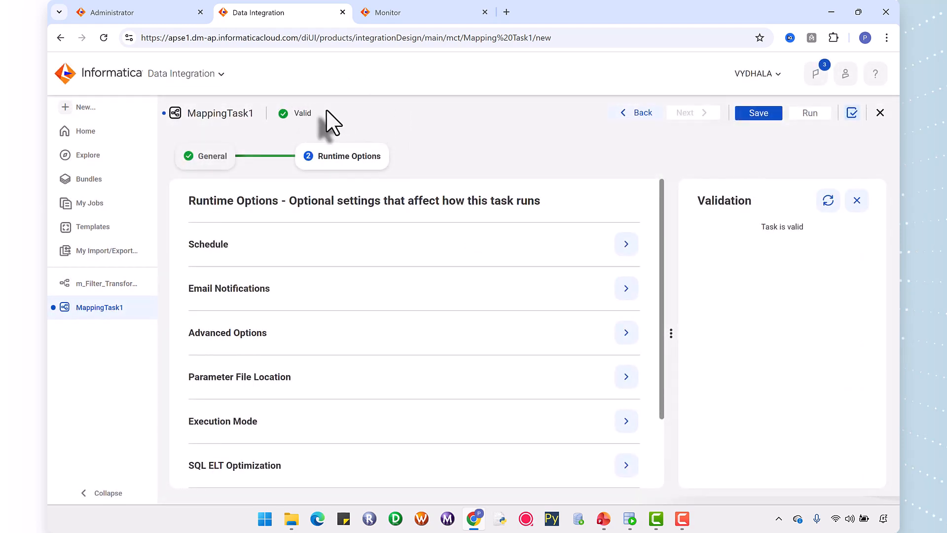
click(759, 113)
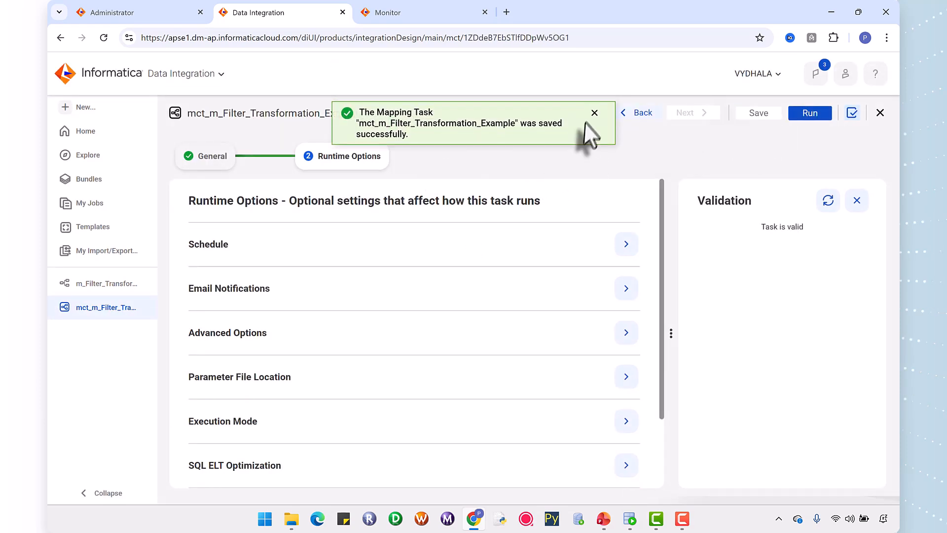
click(595, 116)
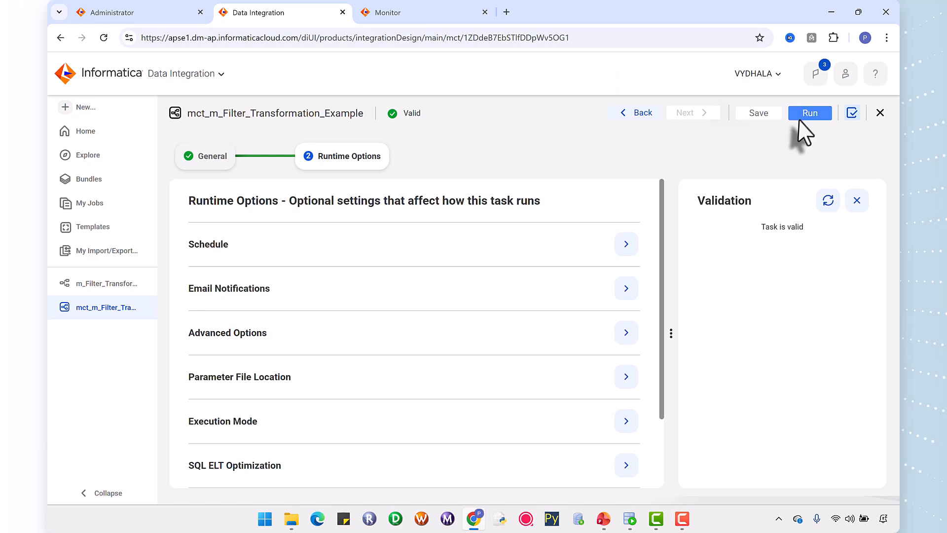
Run the mapping task and track its job in Monitor's running jobs, refreshing the list until the job finishes.
click(809, 113)
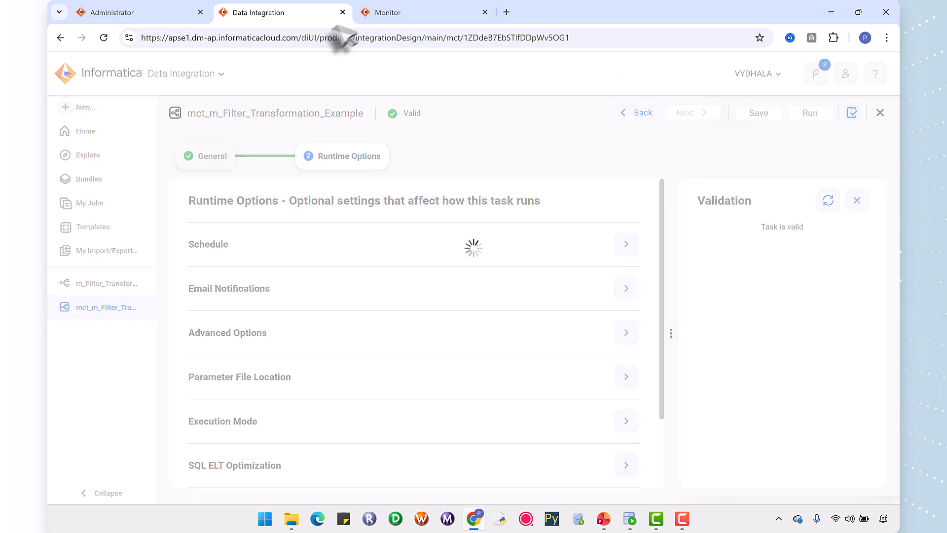
click(398, 14)
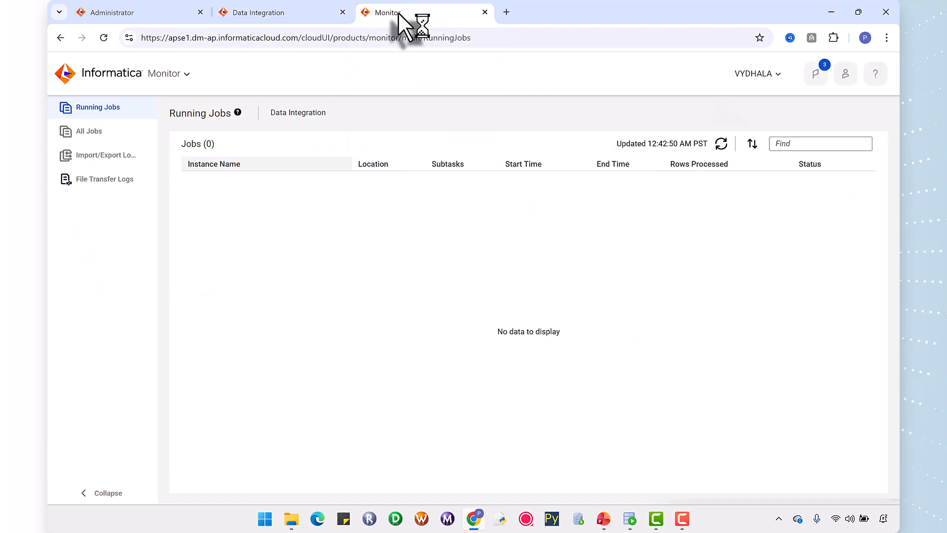
click(721, 143)
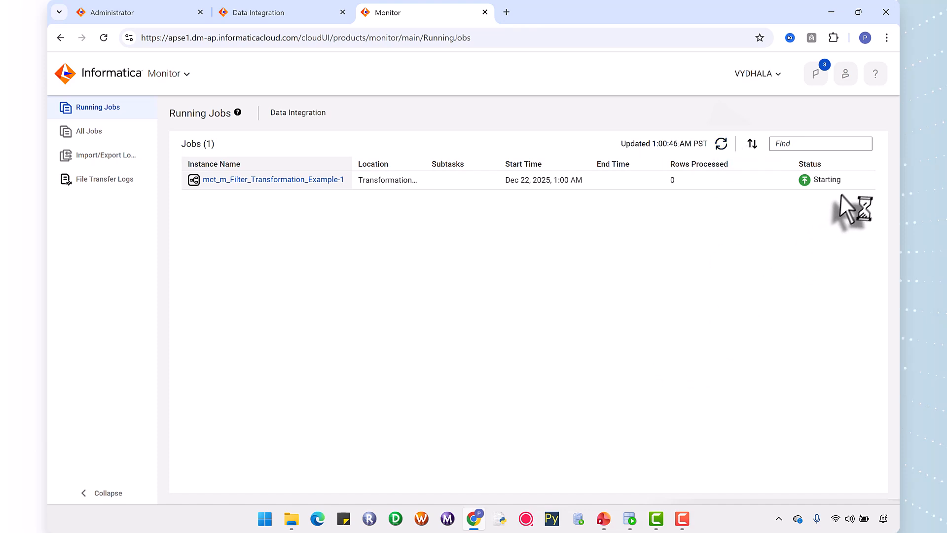
click(718, 146)
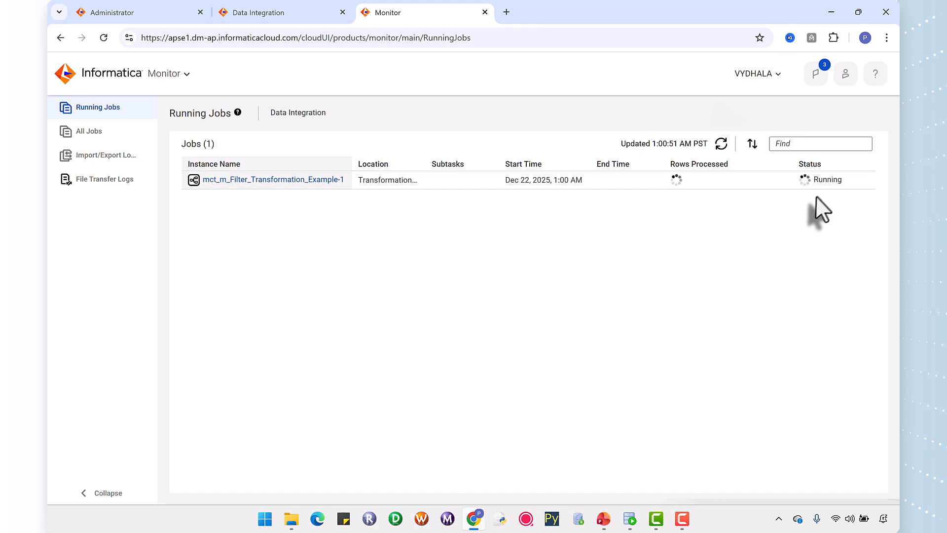
click(720, 144)
click(720, 144)
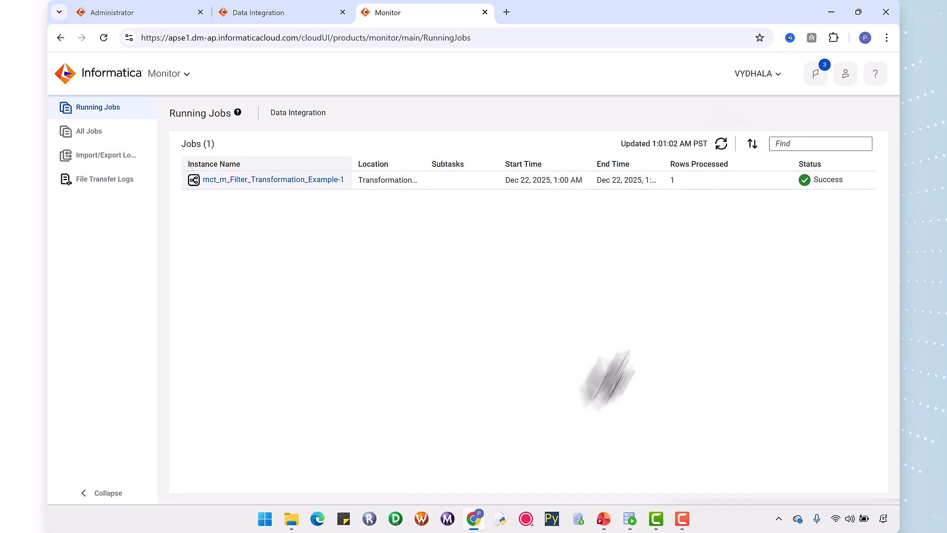
Switch to Oracle SQL Developer and rerun SELECT *FROM EMP_TGT; in the TGT.sql worksheet to check the loaded rows.
click(630, 521)
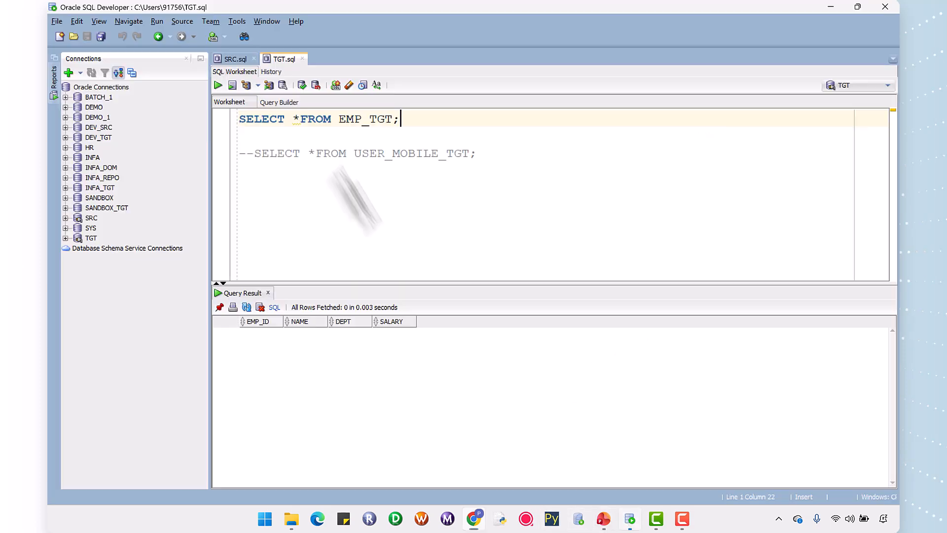
drag(371, 120, 247, 122)
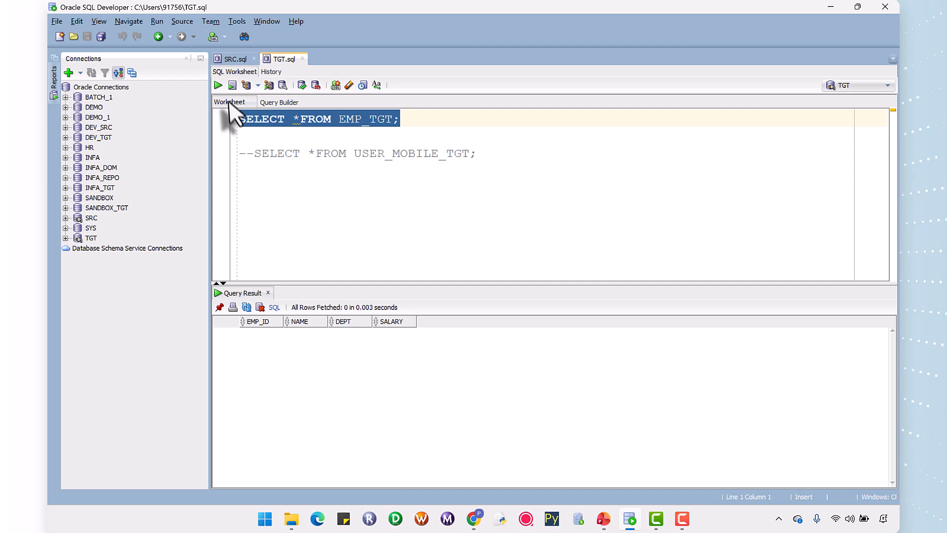
click(218, 86)
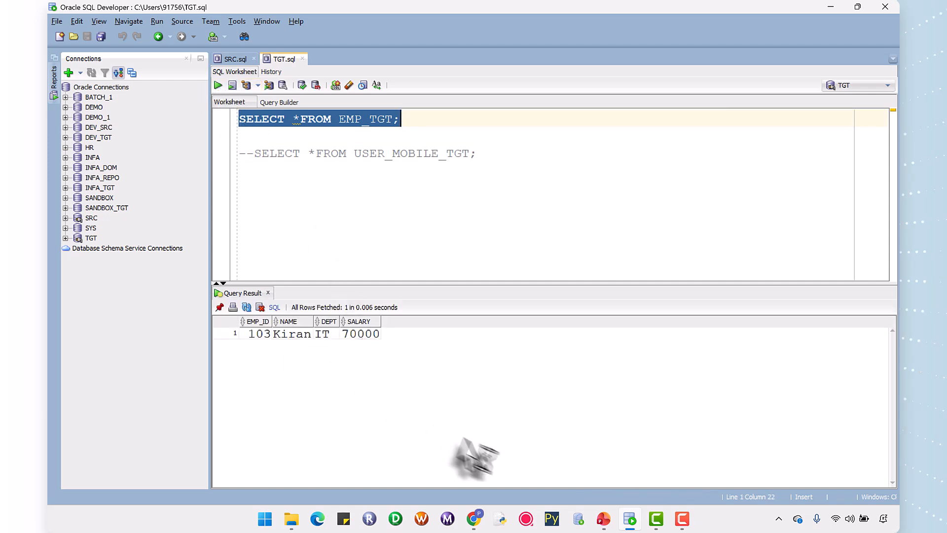
Return to Data Integration in Chrome and review the Filter transformation's conditions in m_Filter_Transformation_Example, enlarging the properties area.
click(477, 520)
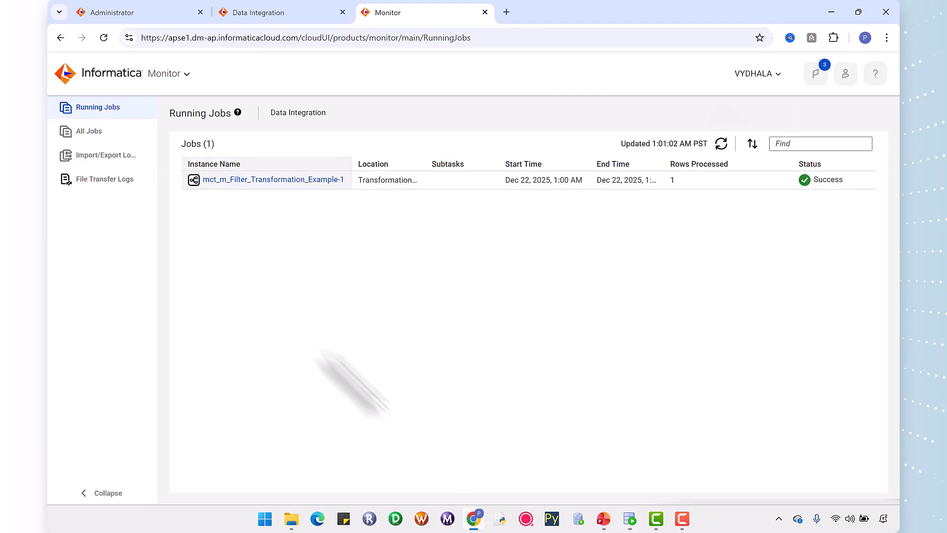
click(236, 14)
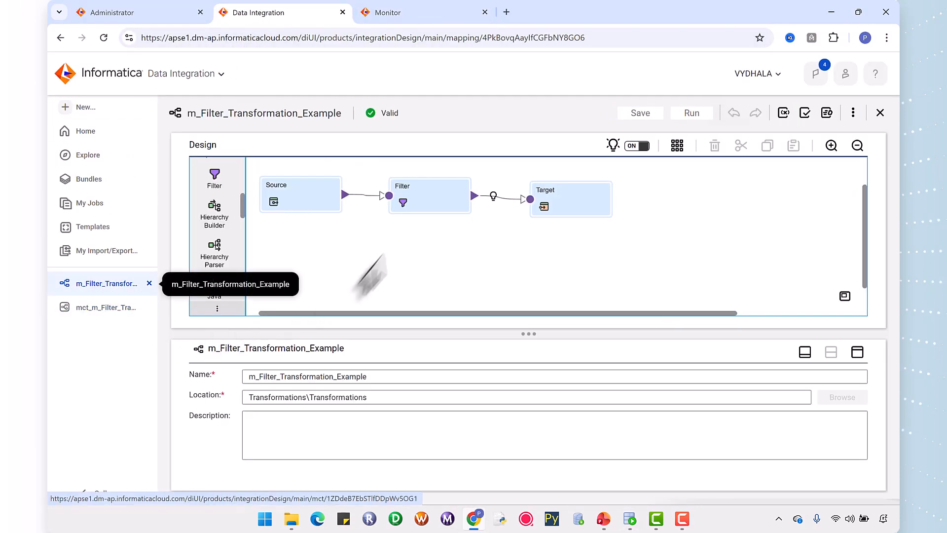
click(409, 197)
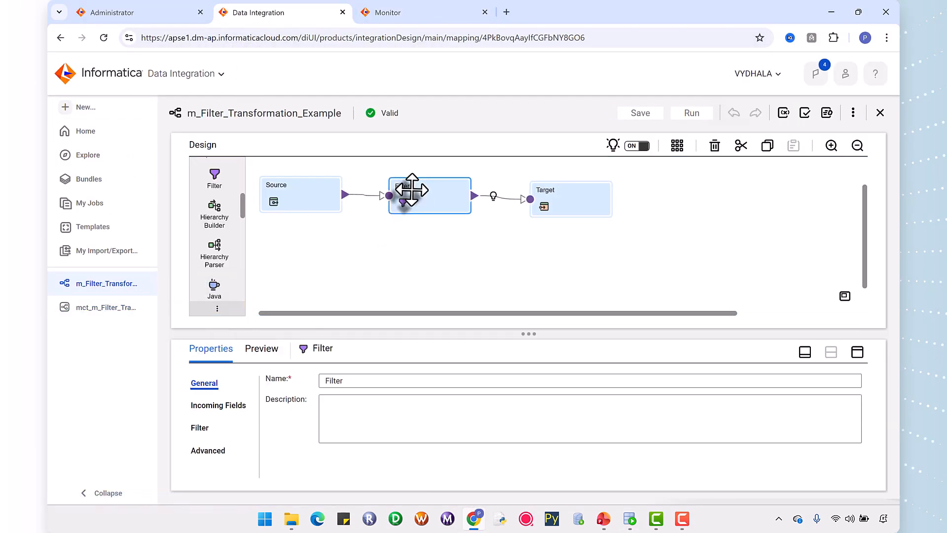
click(202, 427)
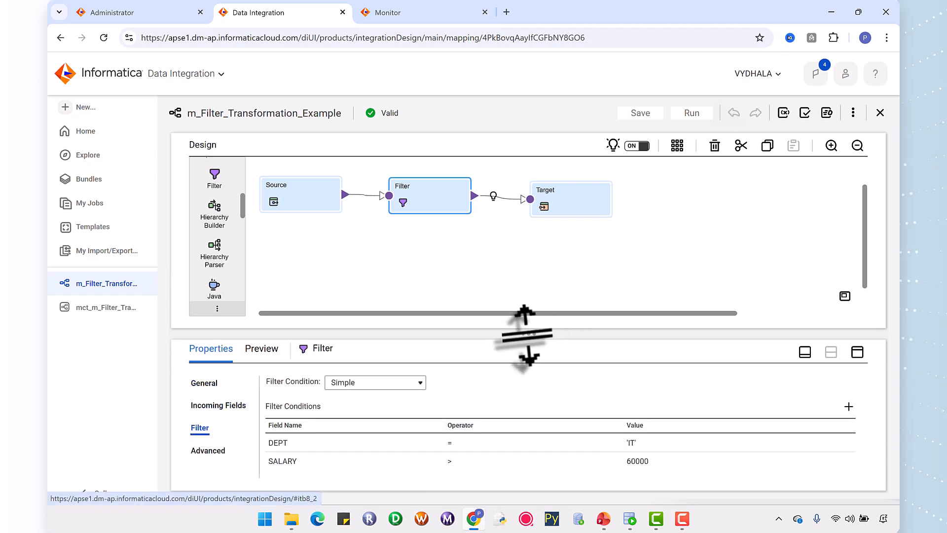
drag(524, 335, 527, 245)
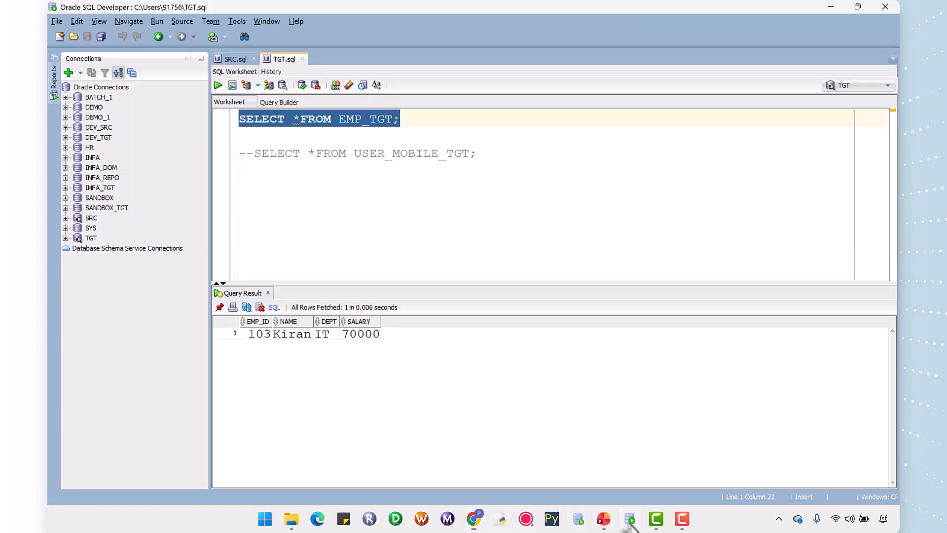
Compare the EMP_SRC and EMP_TGT query results in Oracle SQL Developer, checking the EMP_ID 103 row, and return to Chrome.
click(630, 519)
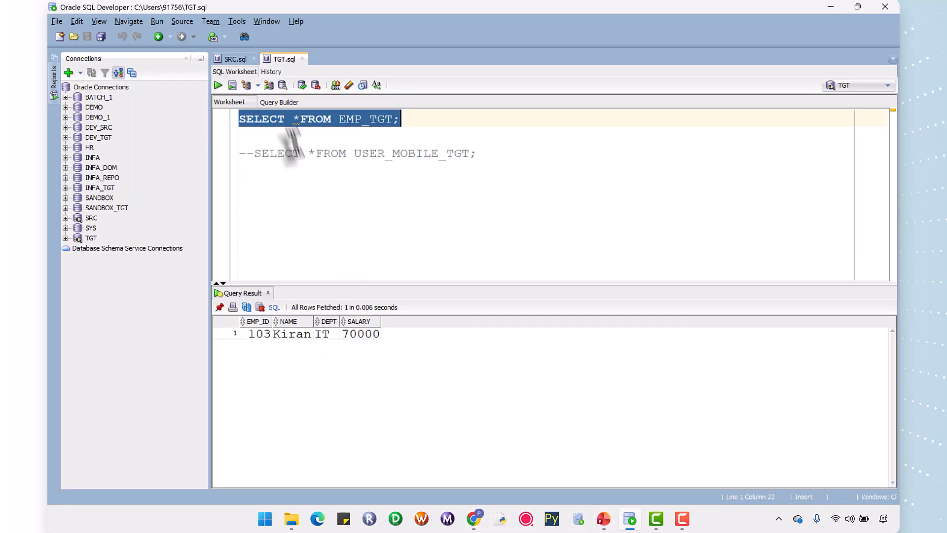
click(233, 59)
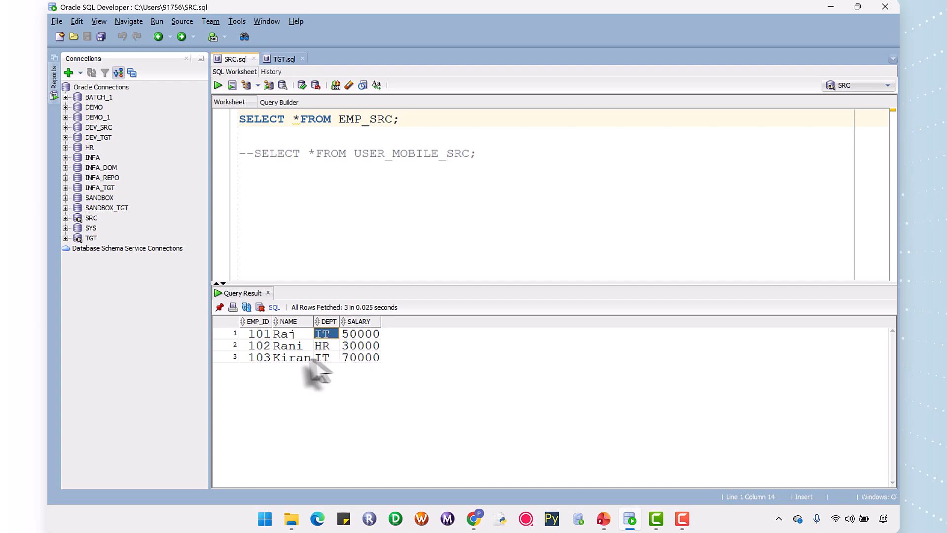
drag(254, 359, 349, 358)
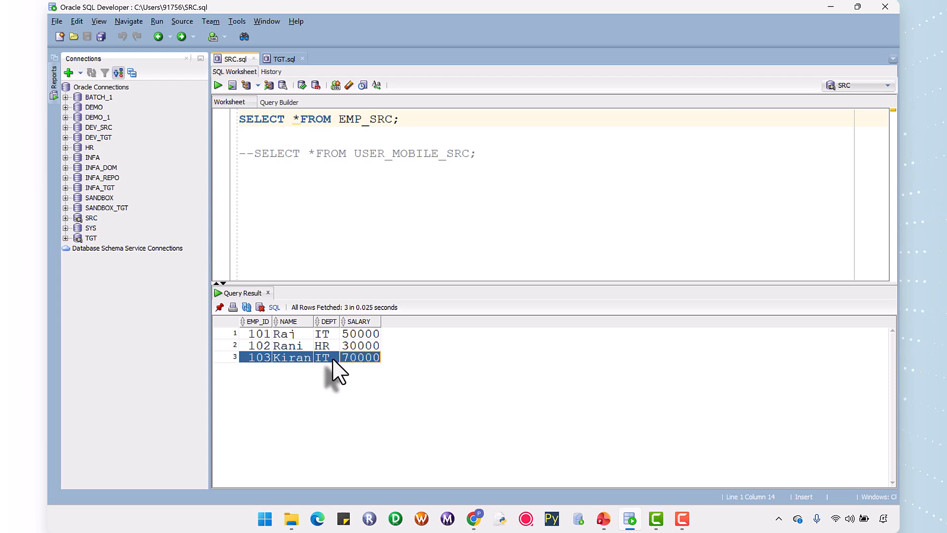
click(277, 59)
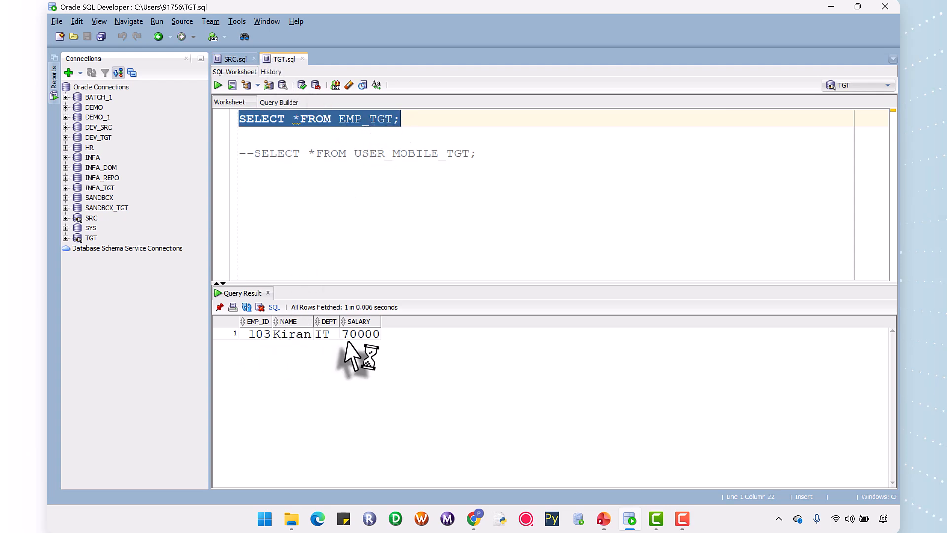
click(473, 520)
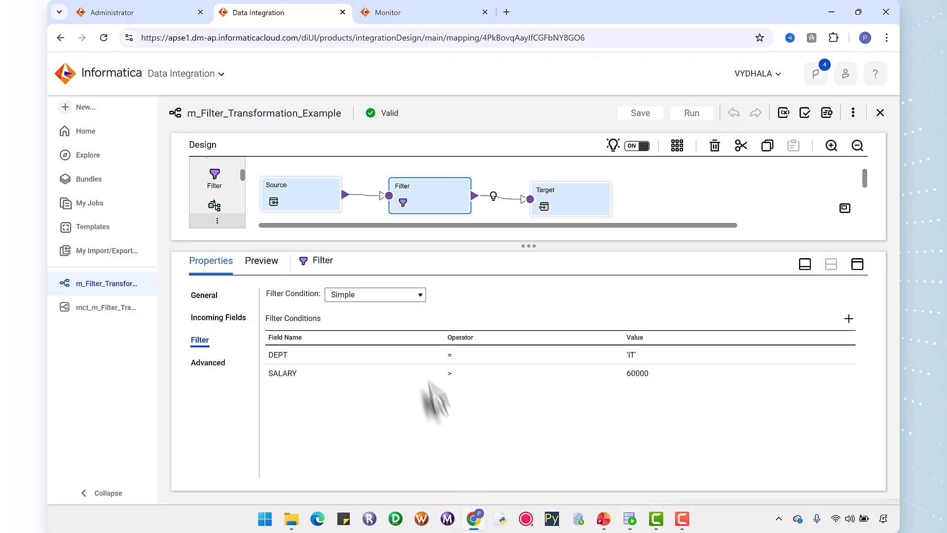